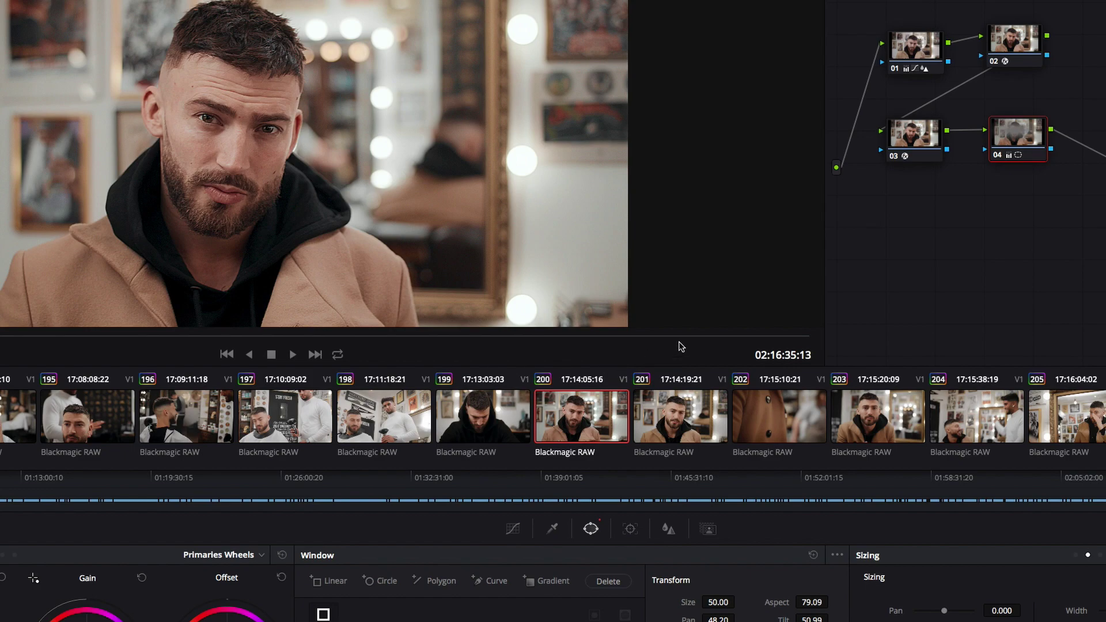
Inspect nodes 01 through 04 in turn: balance, Nobe remap, Beauty and vignette.
click(920, 49)
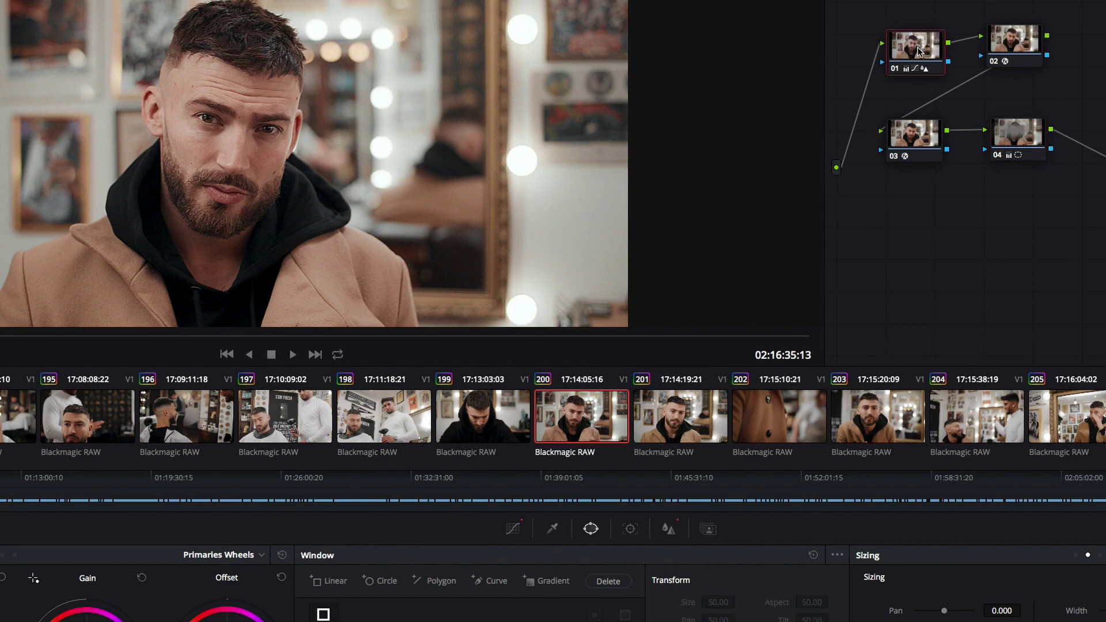
click(1009, 41)
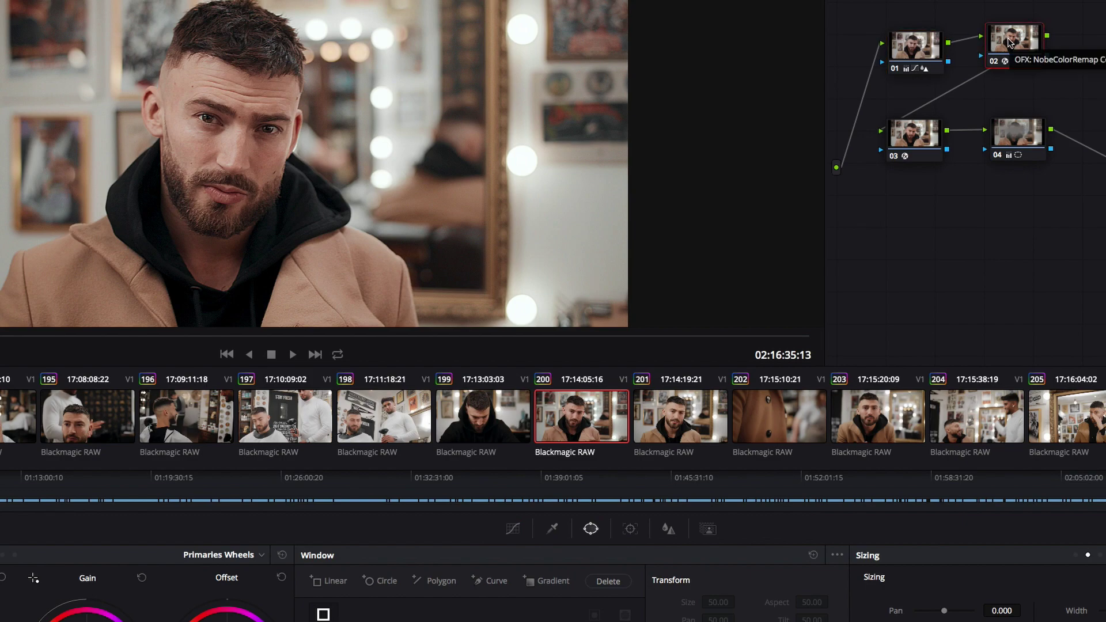
click(921, 139)
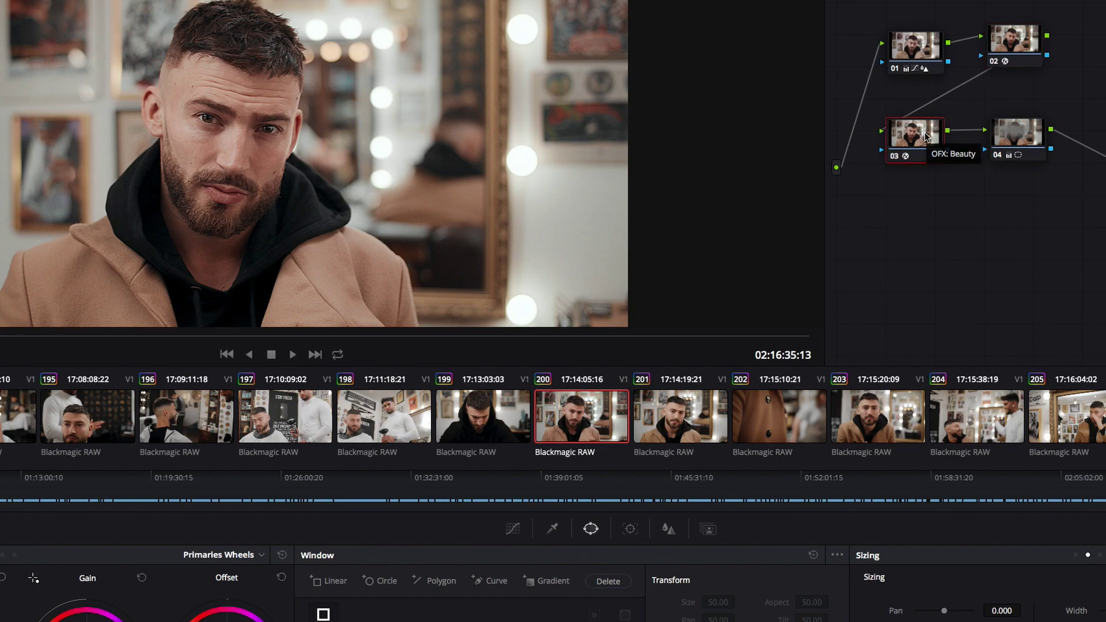
click(1019, 137)
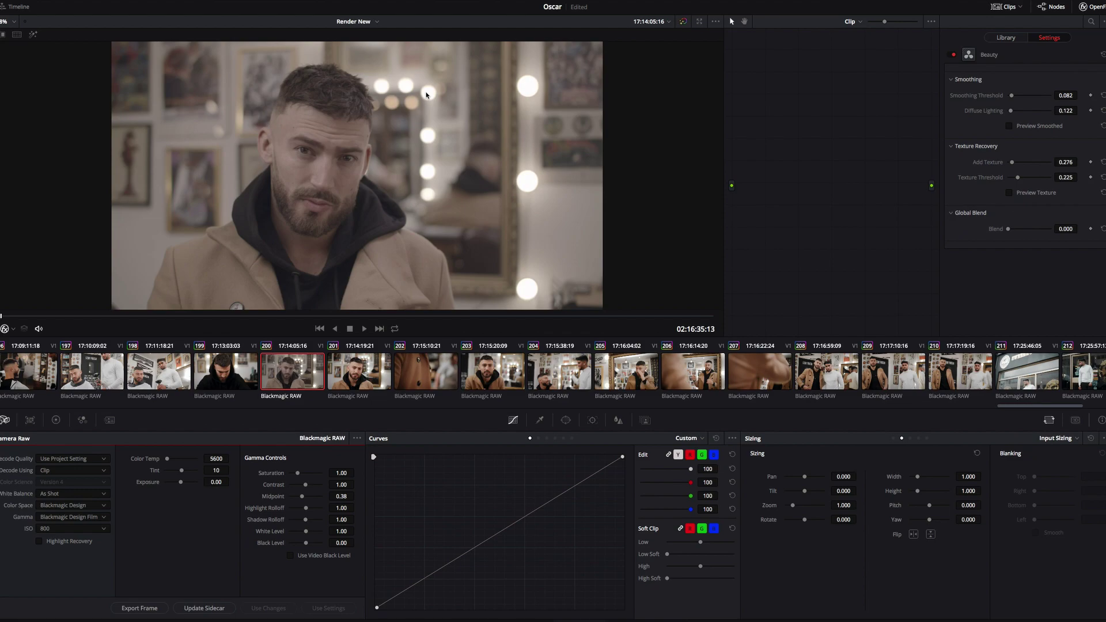
Set the raw gamma to Blackmagic Design Extended Video and Color Temp to 5000.
click(99, 518)
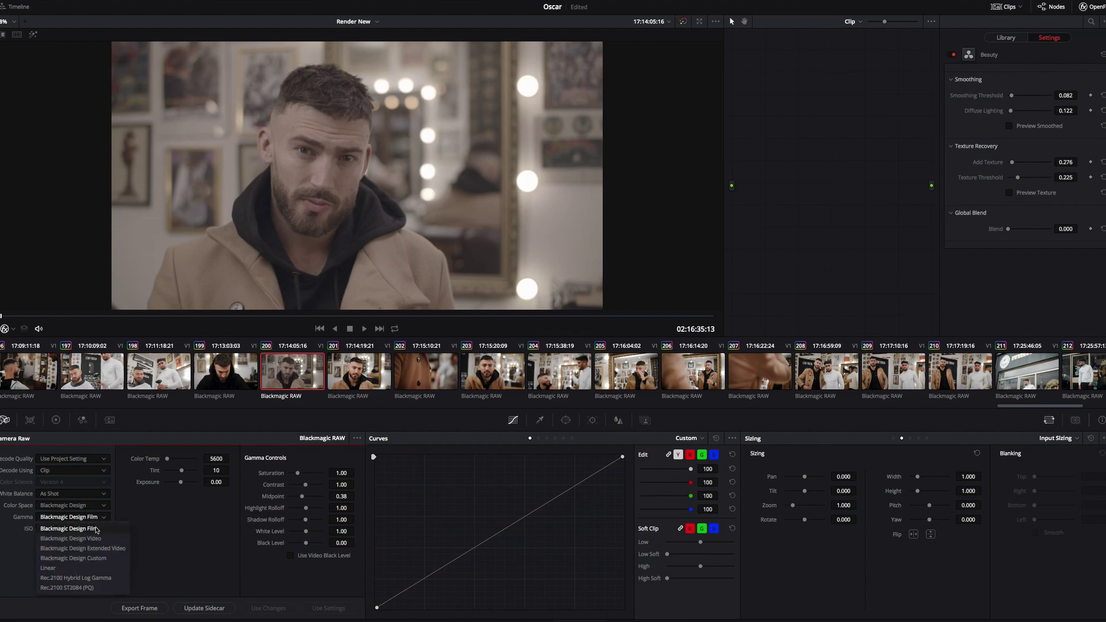
click(118, 550)
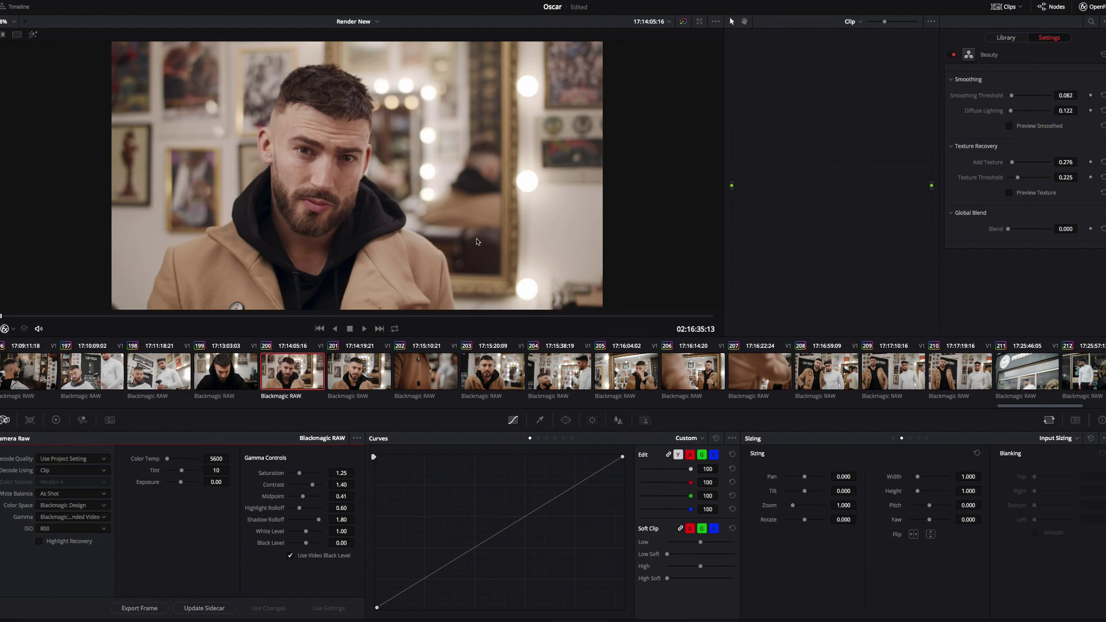
click(218, 458)
text(5000)
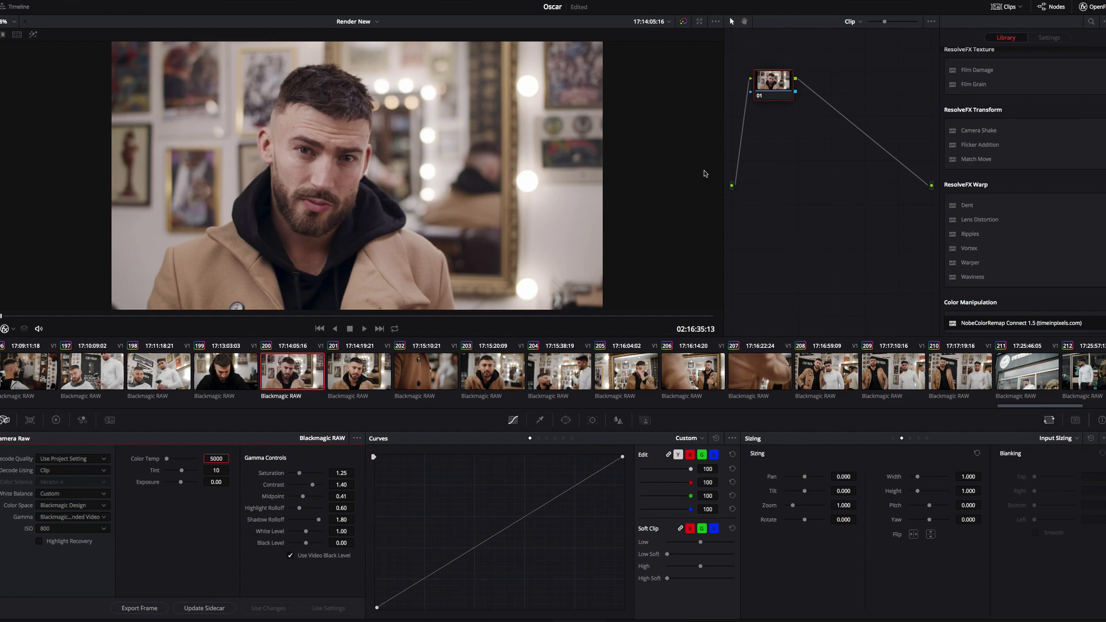
In the Blur palette, set node 01's Radius to 0.45 and Scaling to 0.30.
click(619, 420)
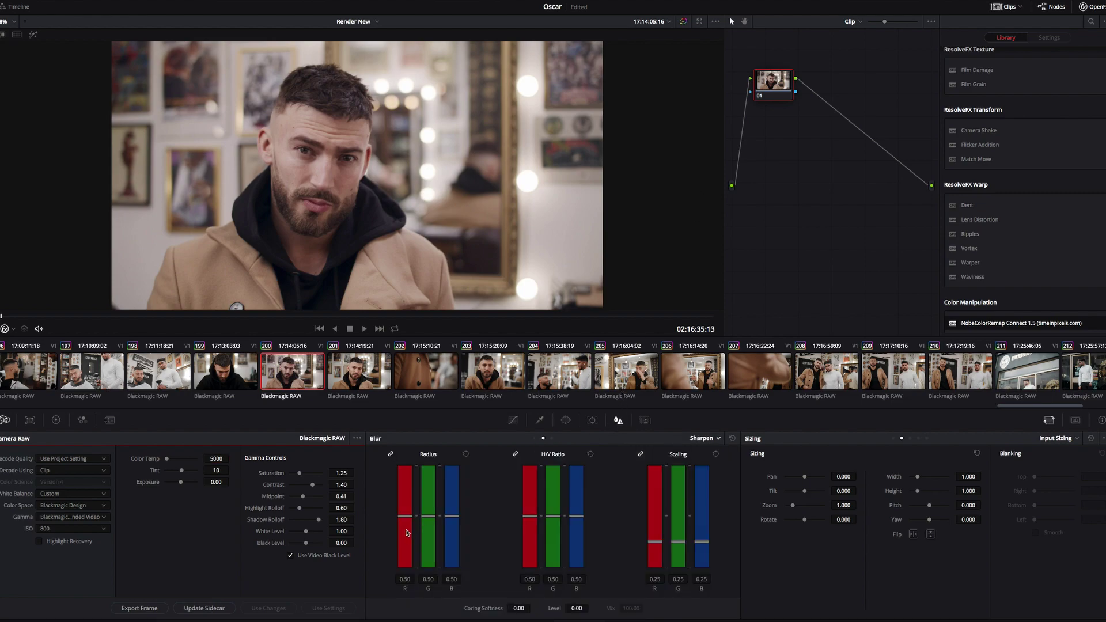
drag(404, 516, 405, 522)
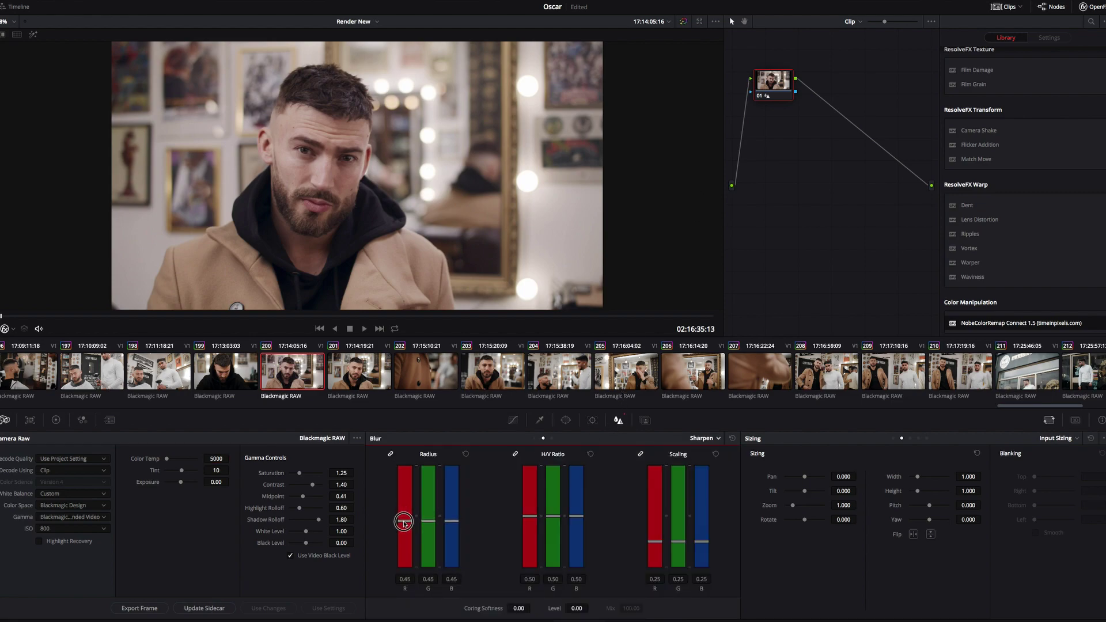
drag(657, 546, 657, 543)
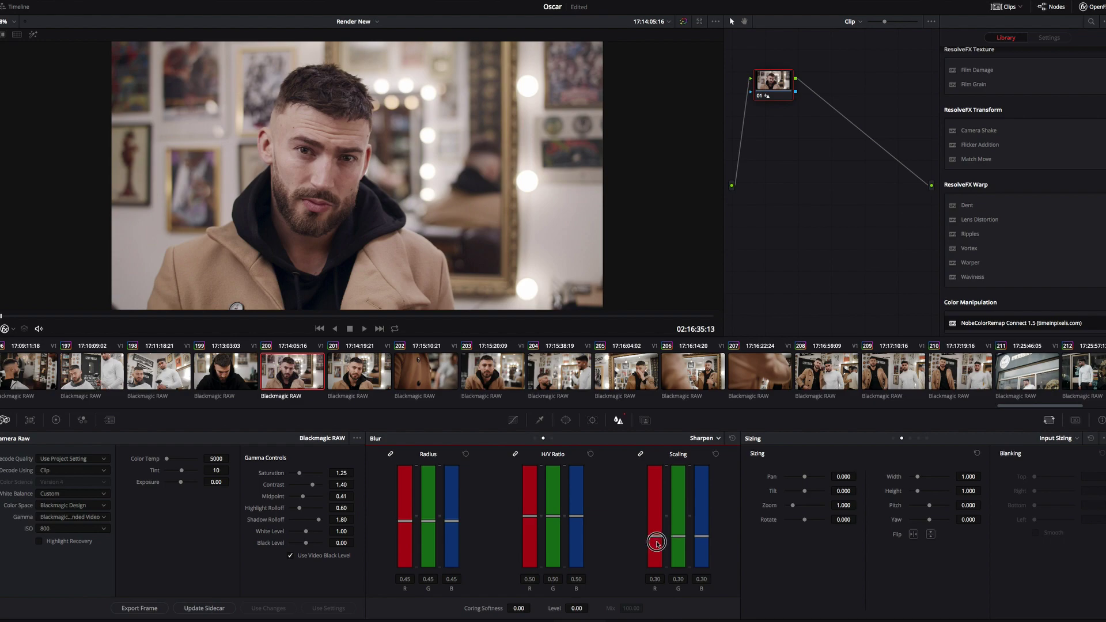
scroll(341, 119, up, 5)
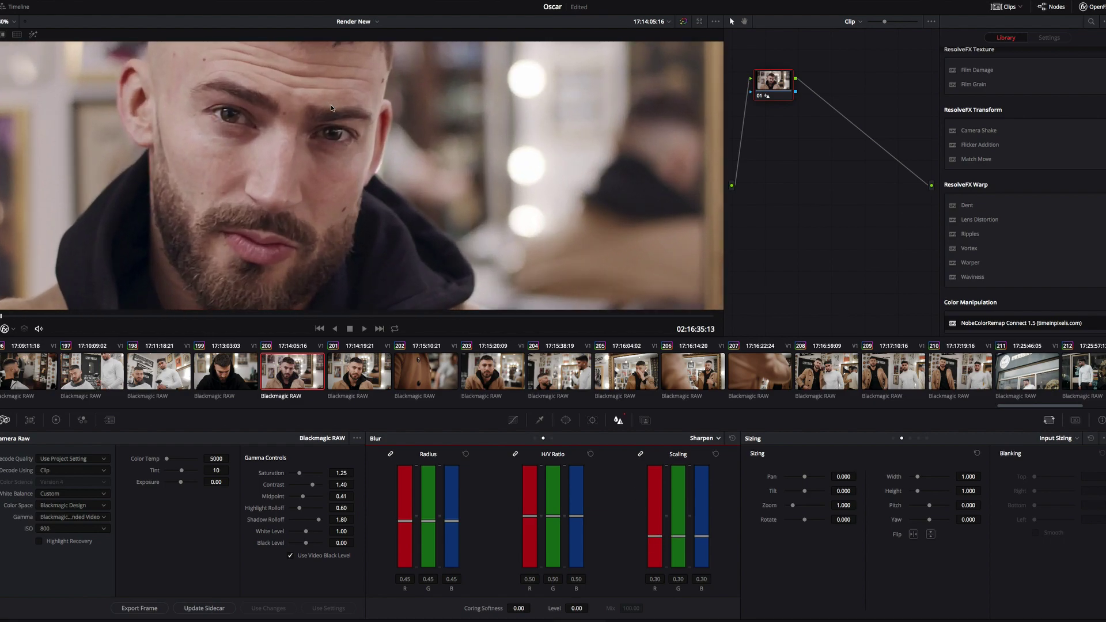
scroll(341, 113, down, 4)
scroll(341, 113, up, 5)
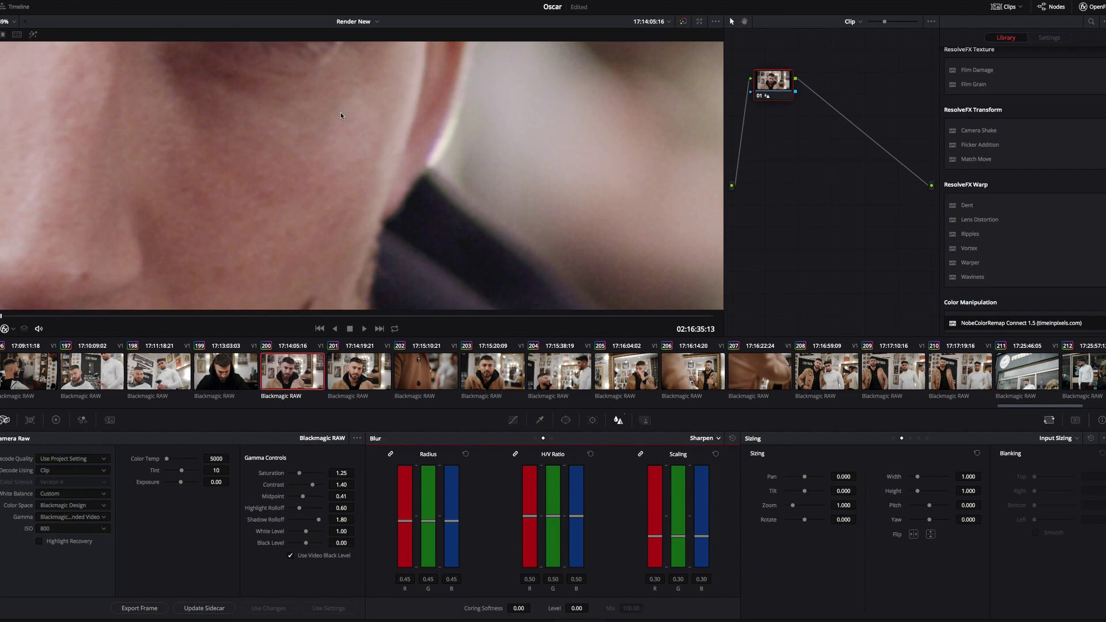
scroll(341, 113, down, 5)
scroll(342, 116, down, 5)
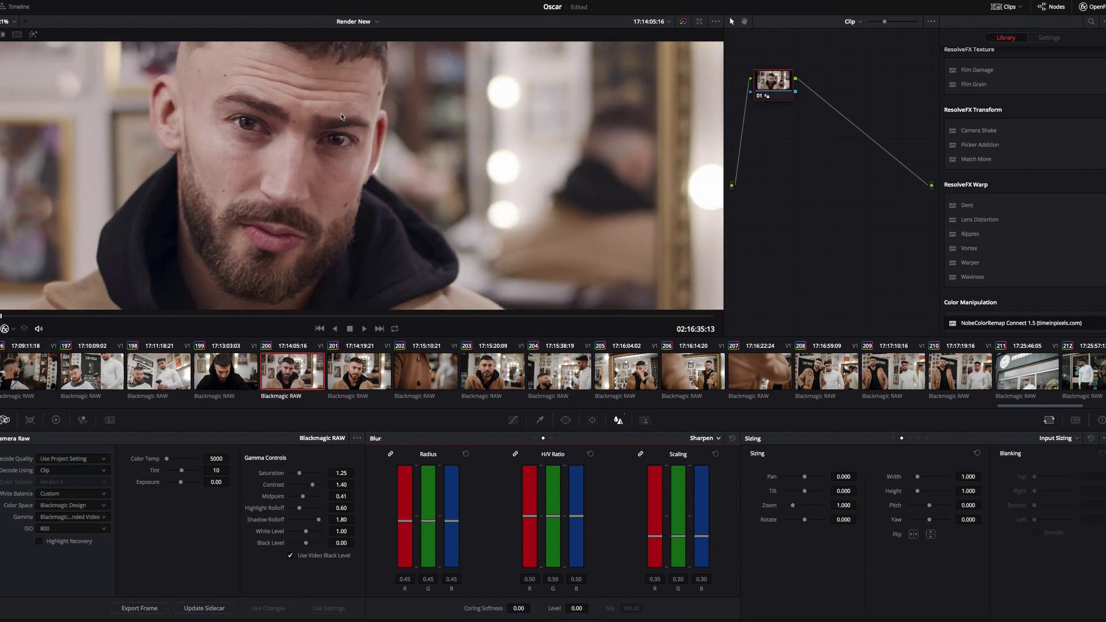
scroll(341, 116, down, 2)
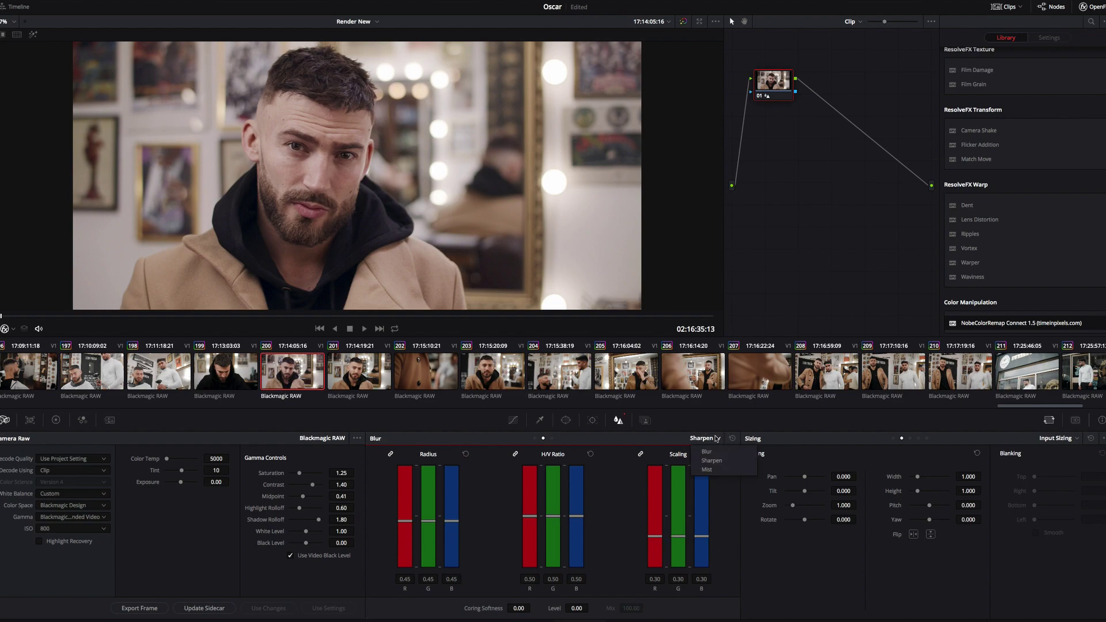
click(513, 420)
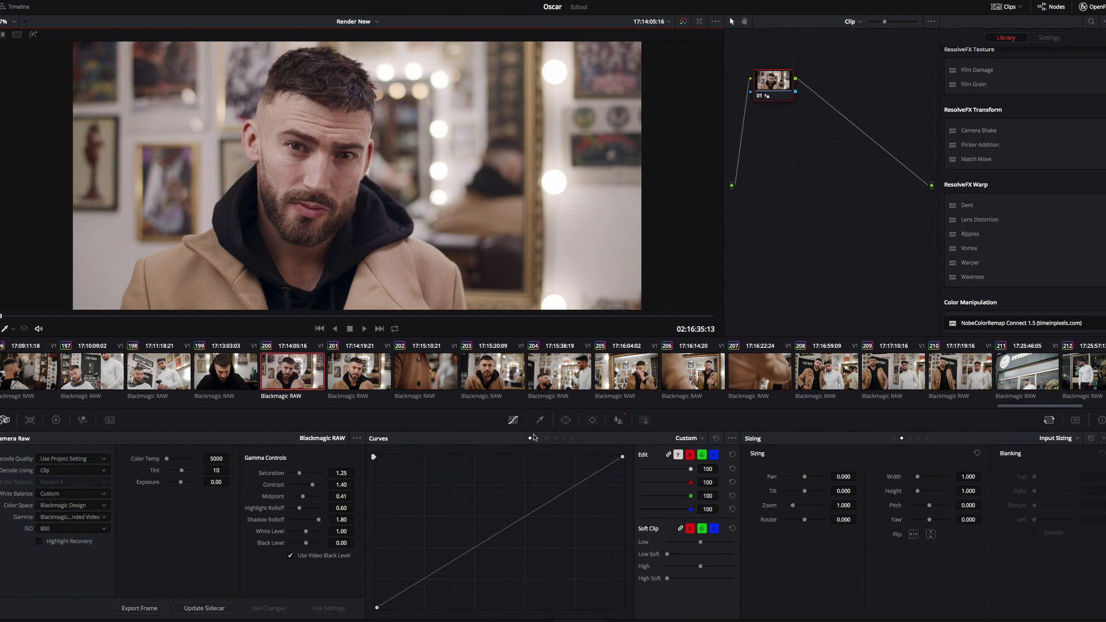
On the Sat vs Sat curve, add a point and drag the low-saturation end down to 0.
click(571, 439)
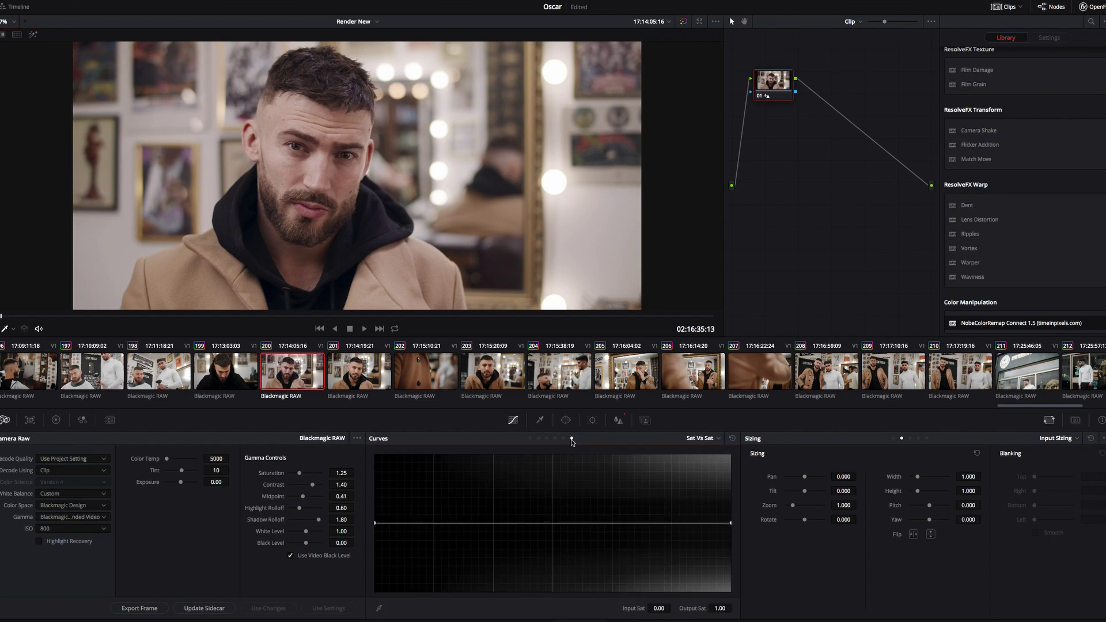
click(405, 524)
drag(375, 523, 378, 602)
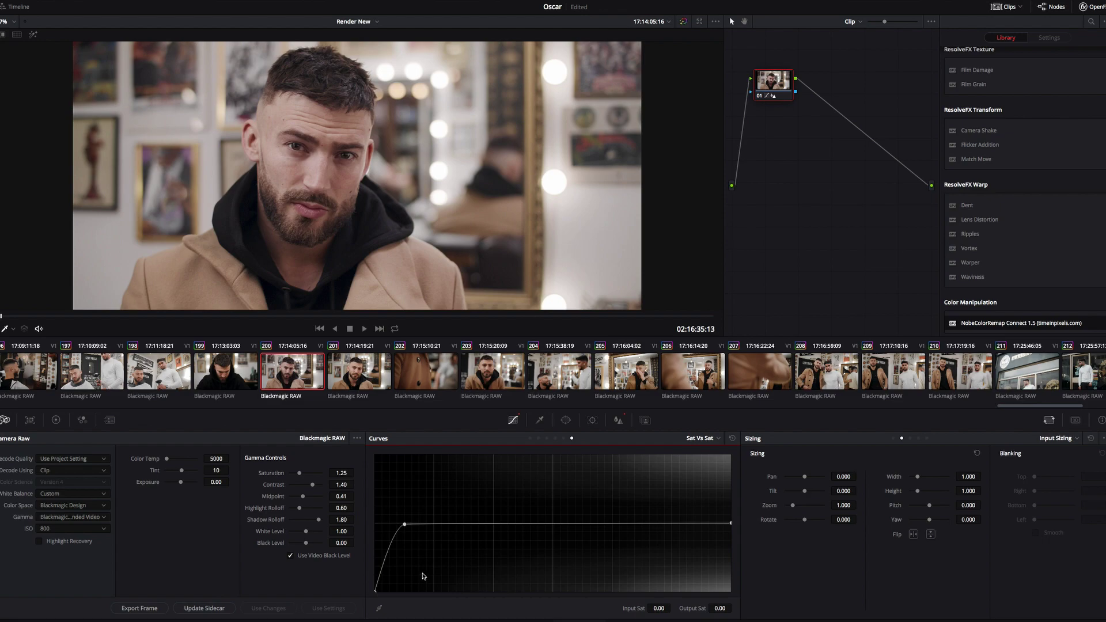
mouse_move(375, 594)
mouse_down()
mouse_move(365, 560)
mouse_move(375, 587)
mouse_move(372, 521)
mouse_move(368, 614)
mouse_up()
On the colour wheels, set the Lift master to -0.01 and Gamma to 0.02.
click(564, 421)
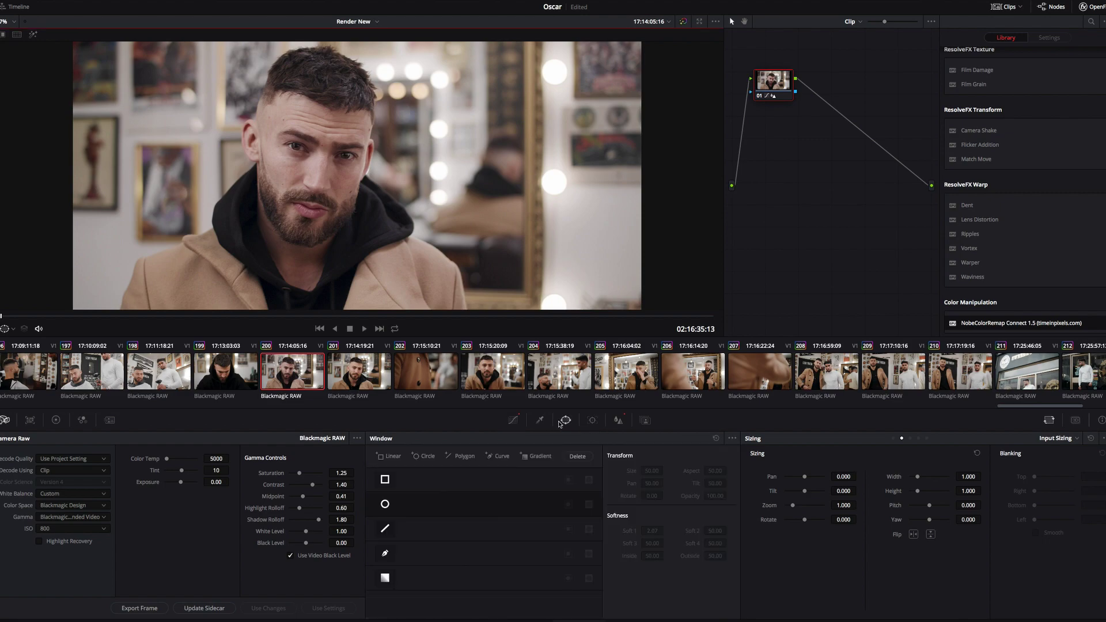
click(56, 420)
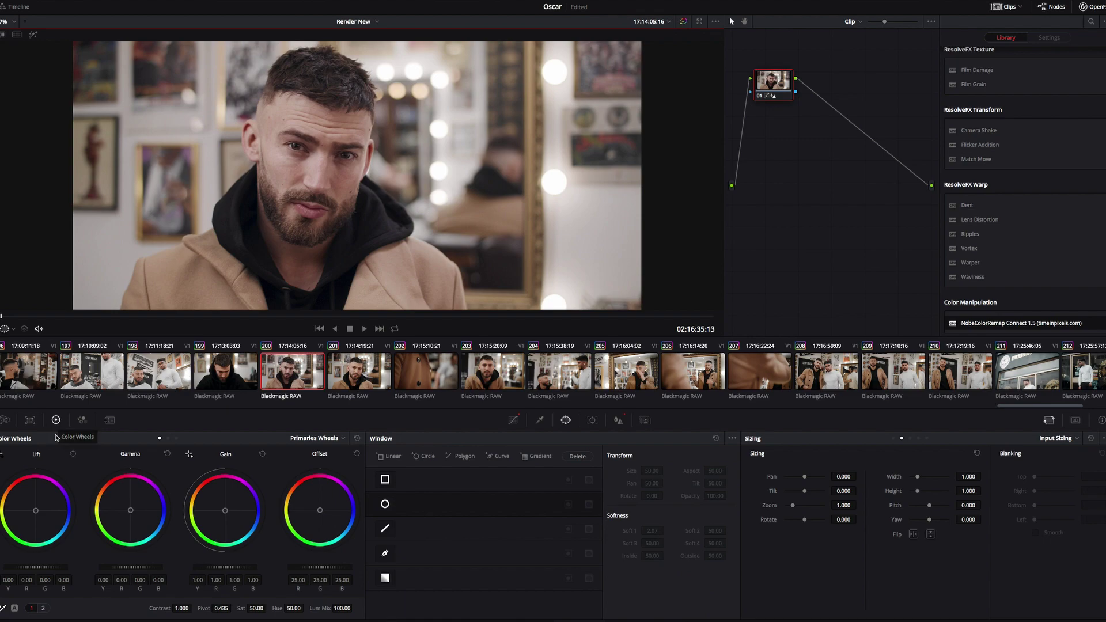
drag(47, 567, 24, 568)
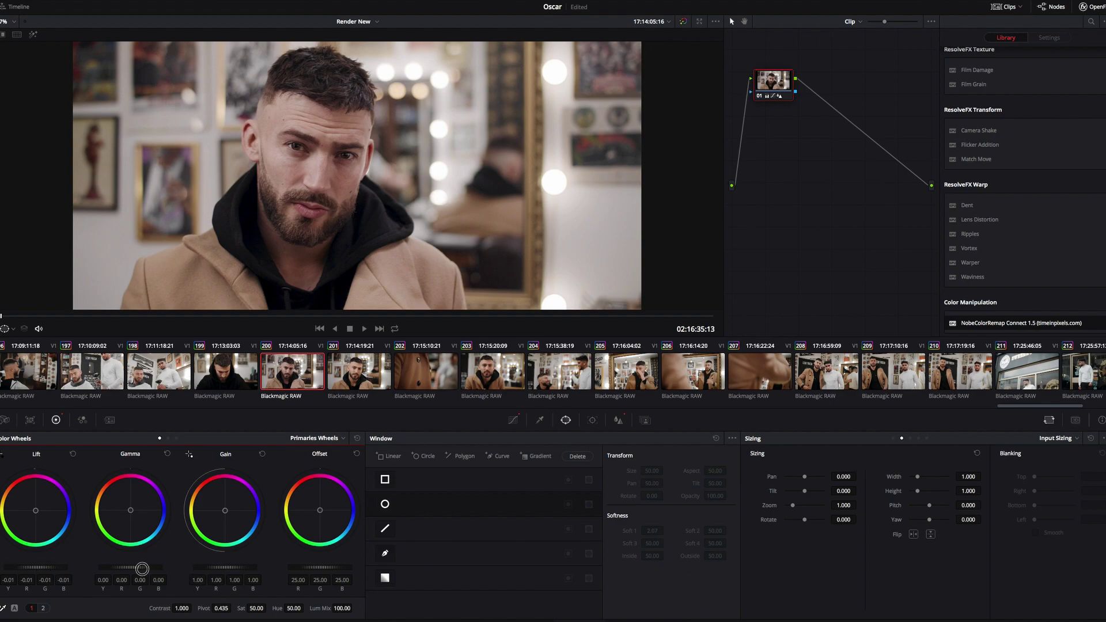
drag(142, 568, 189, 568)
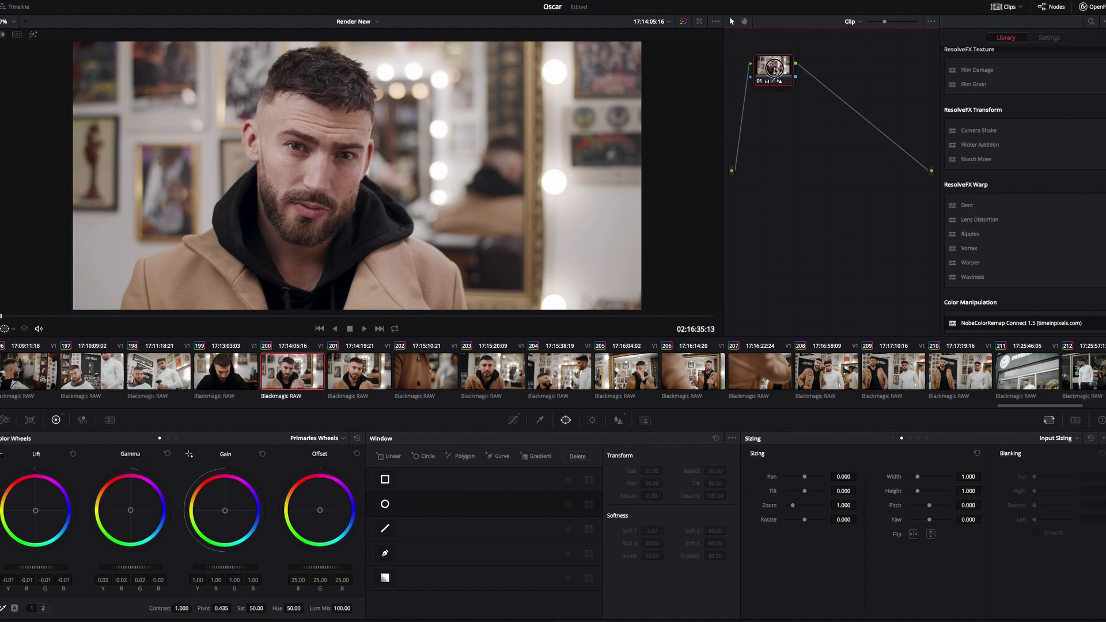
Add serial node 02 below node 01 and drop NobeColorRemap Connect onto it.
key(alt+s)
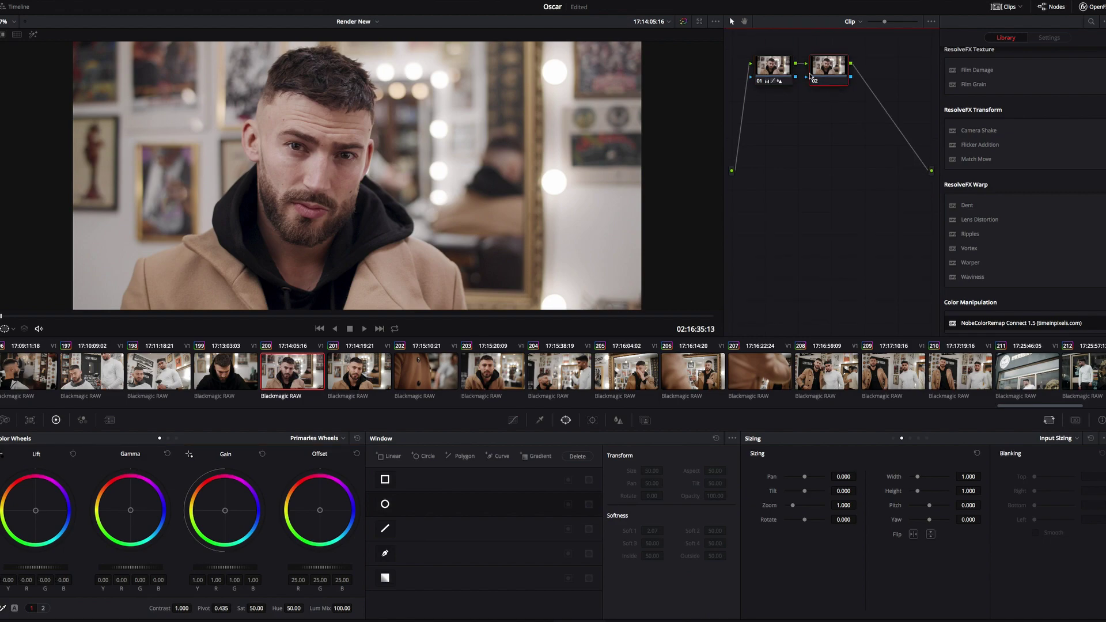
drag(821, 73, 828, 130)
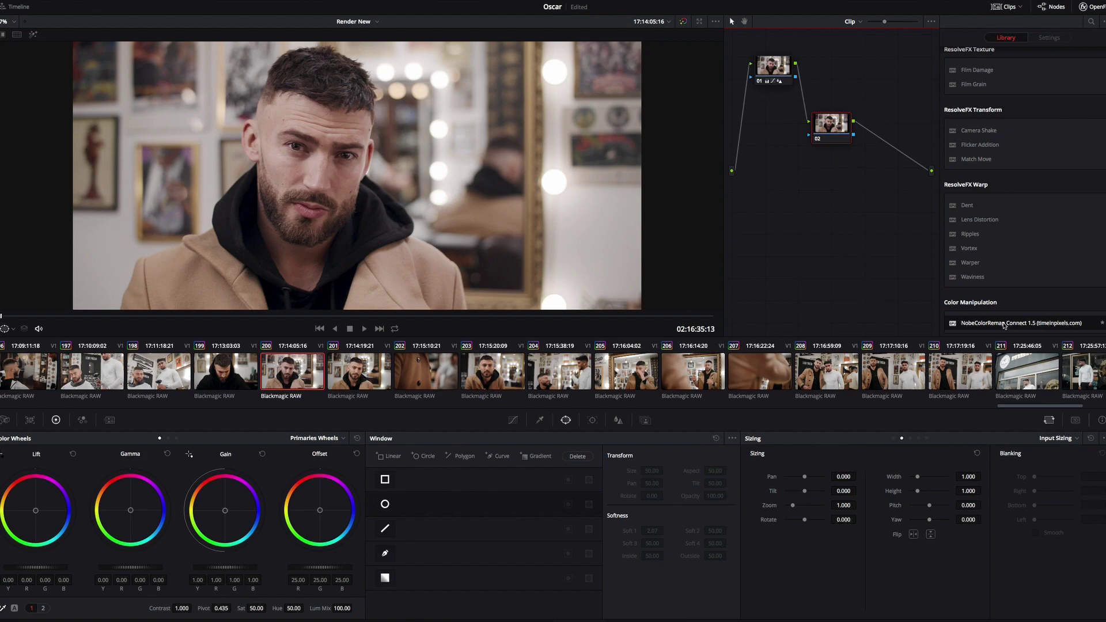
drag(1004, 326, 832, 129)
Enlarge the remap window, shift the face's skin hue, and pull two magenta grid points inward.
drag(634, 87, 612, 70)
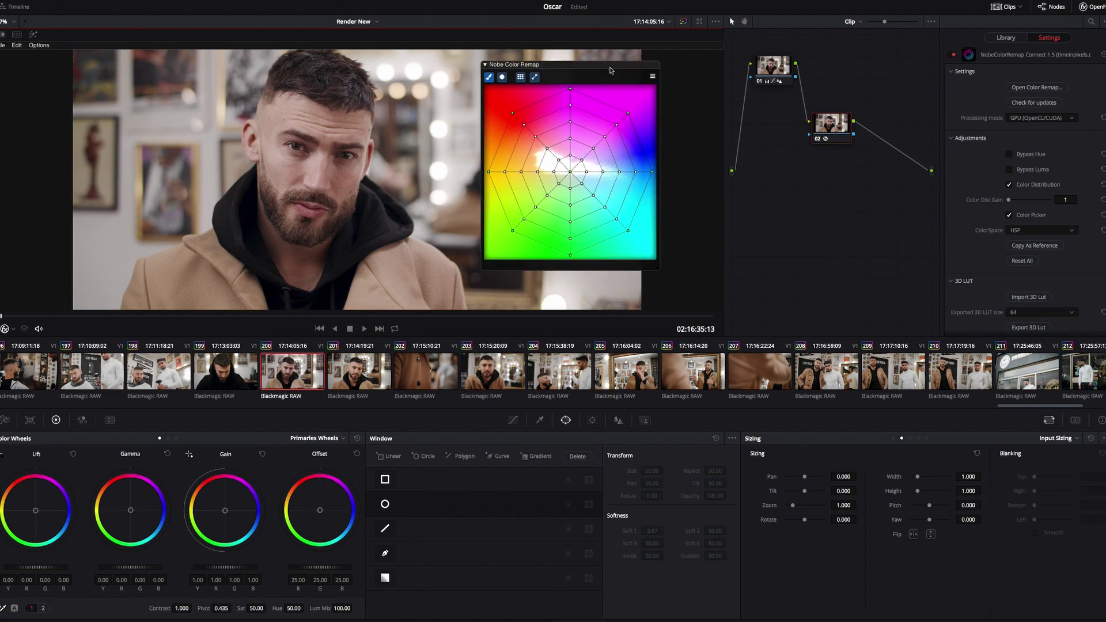
drag(658, 269, 698, 313)
drag(598, 70, 603, 71)
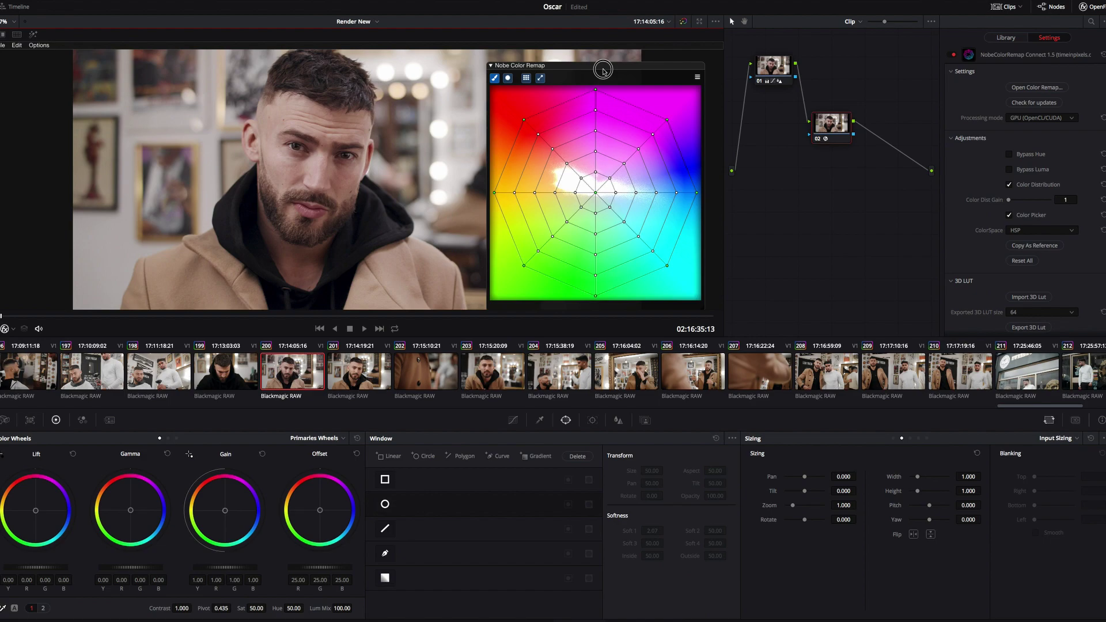
click(283, 168)
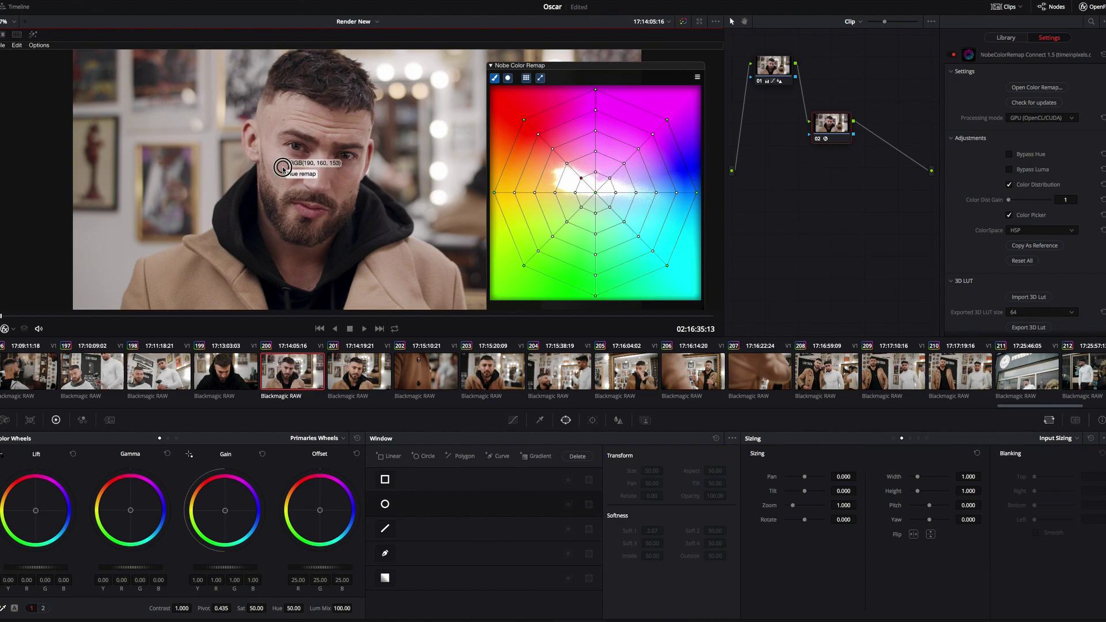
drag(283, 167, 262, 162)
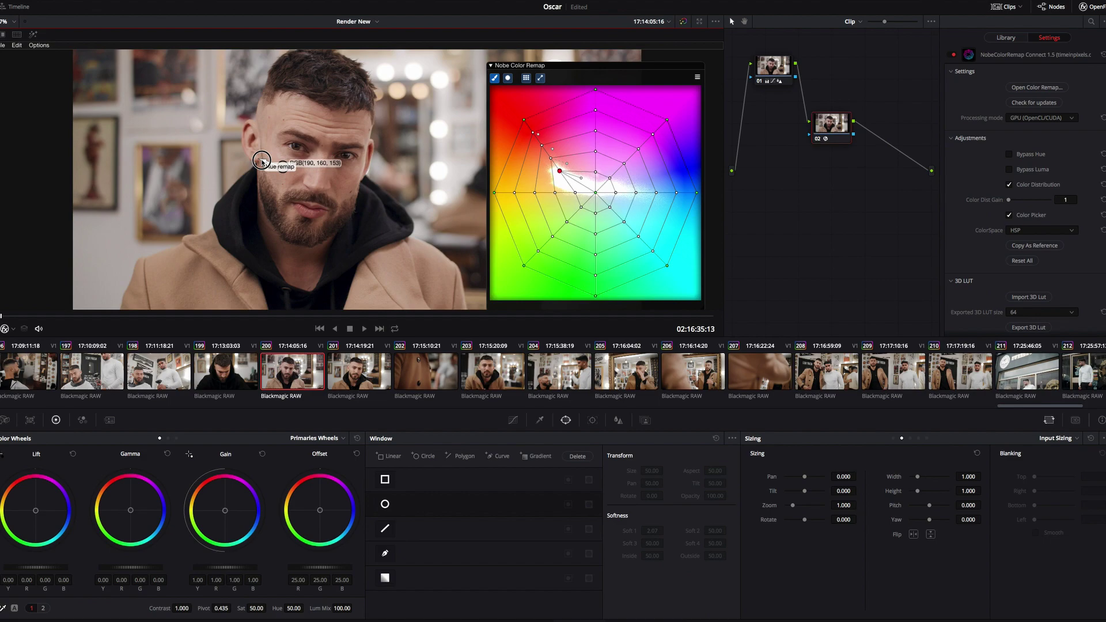
drag(262, 162, 261, 162)
drag(260, 162, 261, 162)
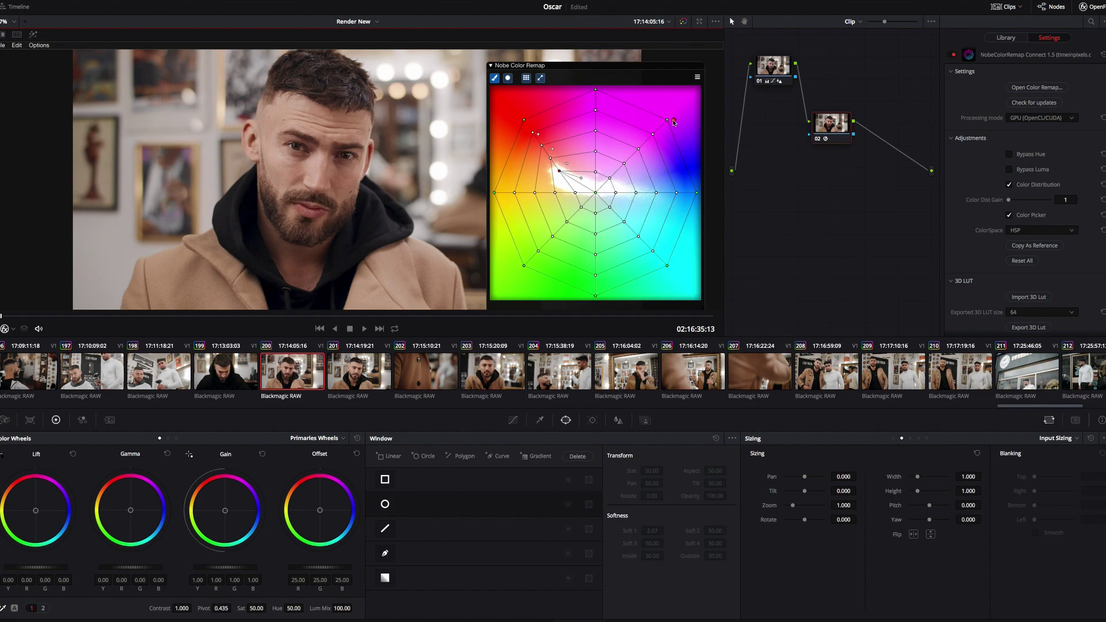
drag(668, 122, 619, 170)
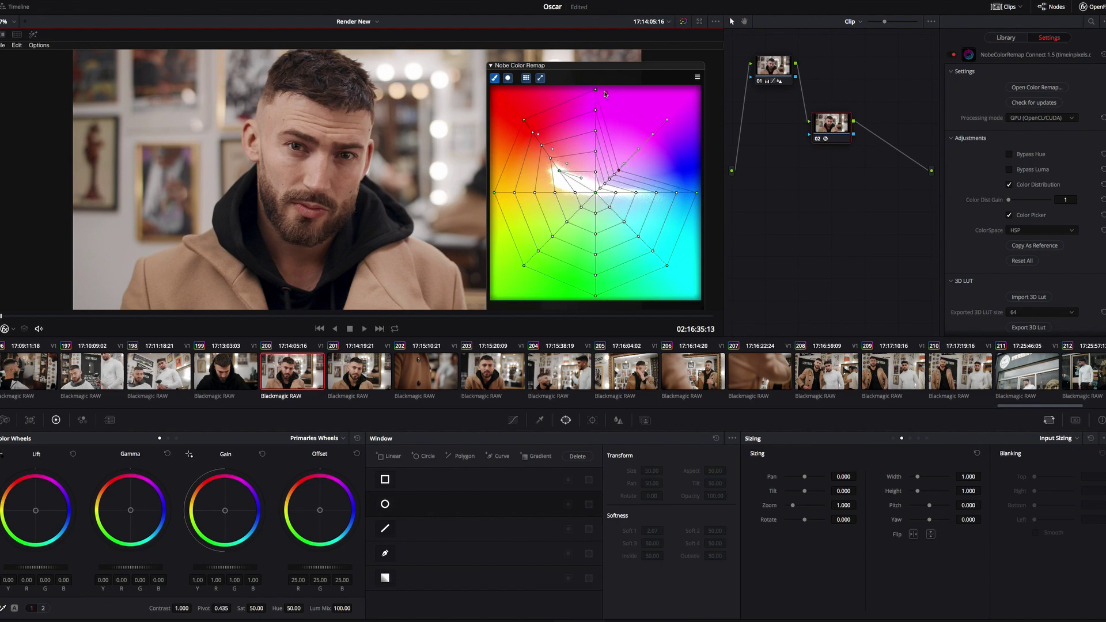
drag(596, 90, 626, 176)
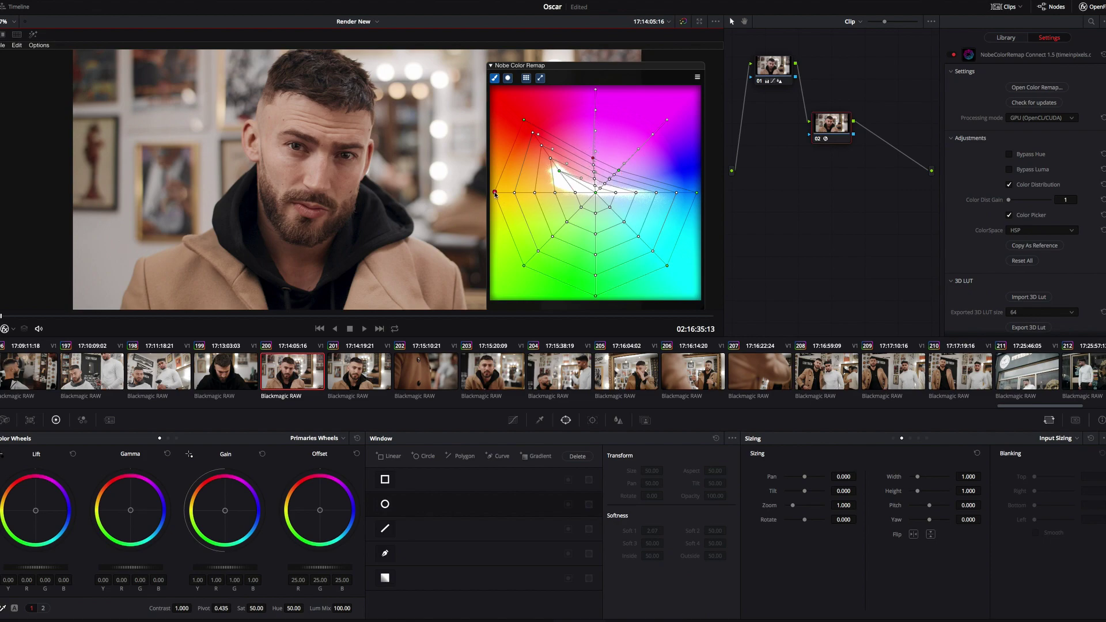
Adjust the red left-edge, bottom, bottom-right and right-edge points of the Nobe remap grid.
click(494, 193)
drag(495, 193, 495, 179)
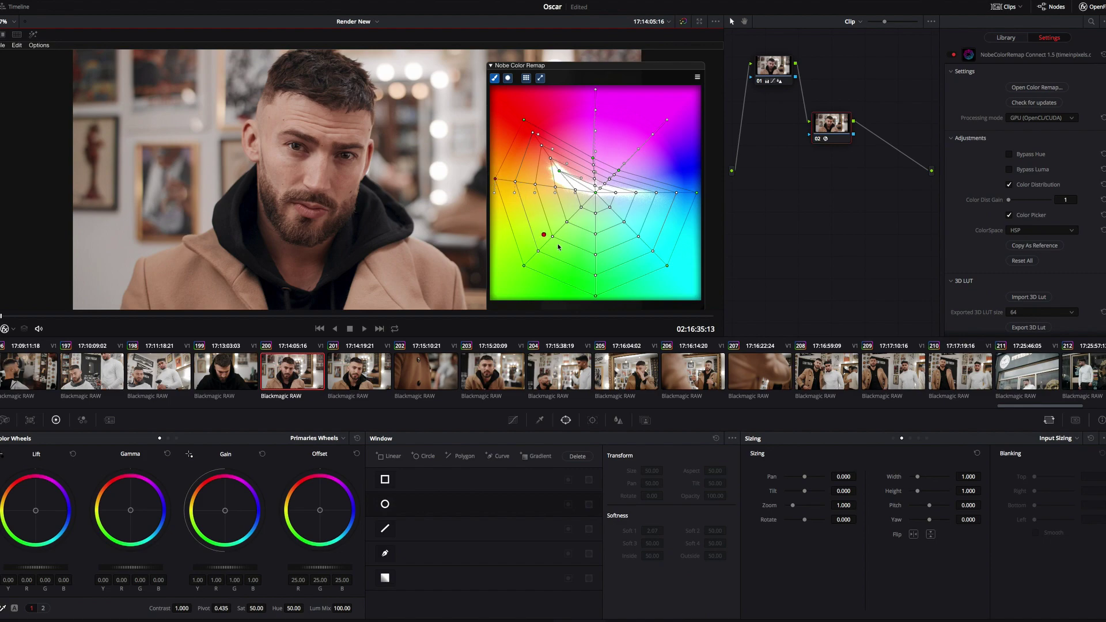
drag(590, 296, 596, 242)
drag(667, 265, 668, 262)
drag(697, 194, 687, 269)
drag(574, 69, 600, 51)
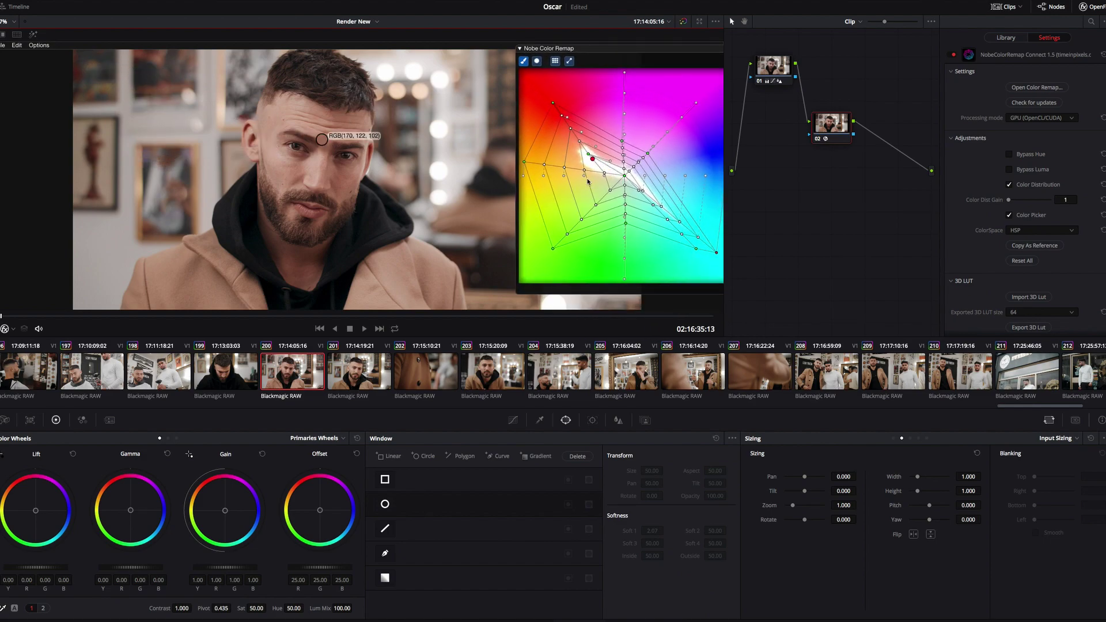
drag(646, 194, 651, 198)
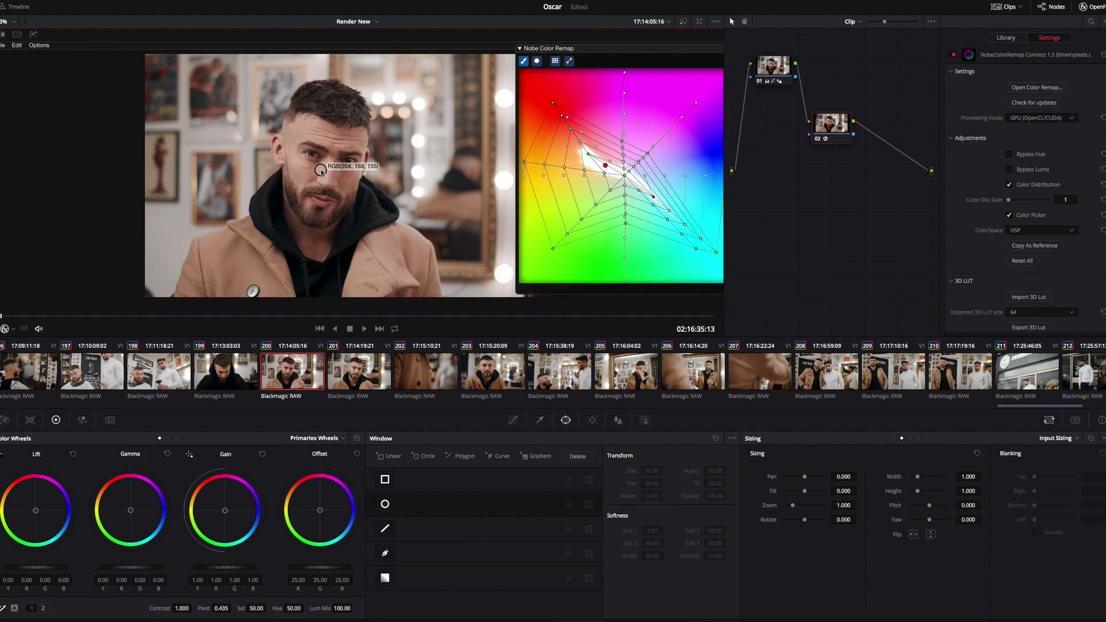
drag(583, 52, 590, 62)
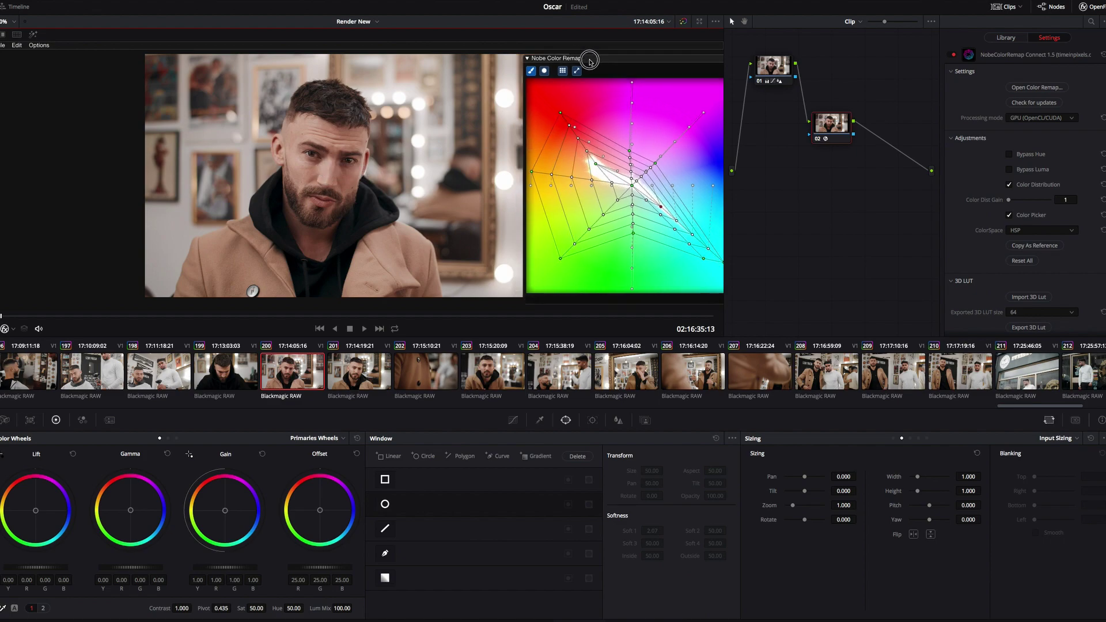
Move node 02 beside node 01, add serial node 03, and show the Qualifier.
drag(812, 121, 814, 82)
key(alt+s)
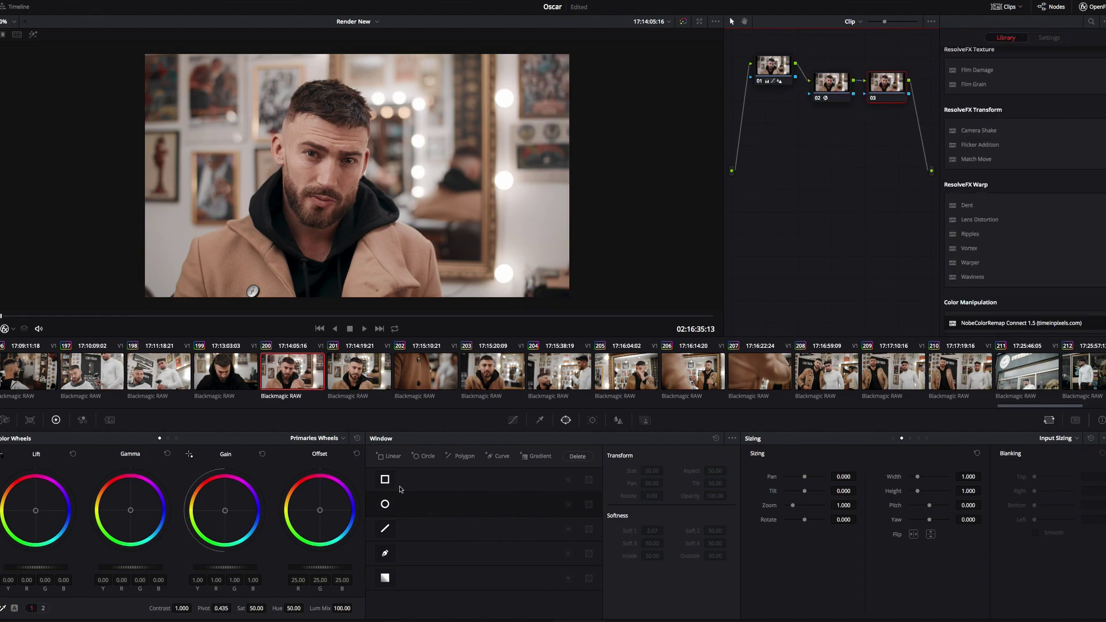
click(540, 420)
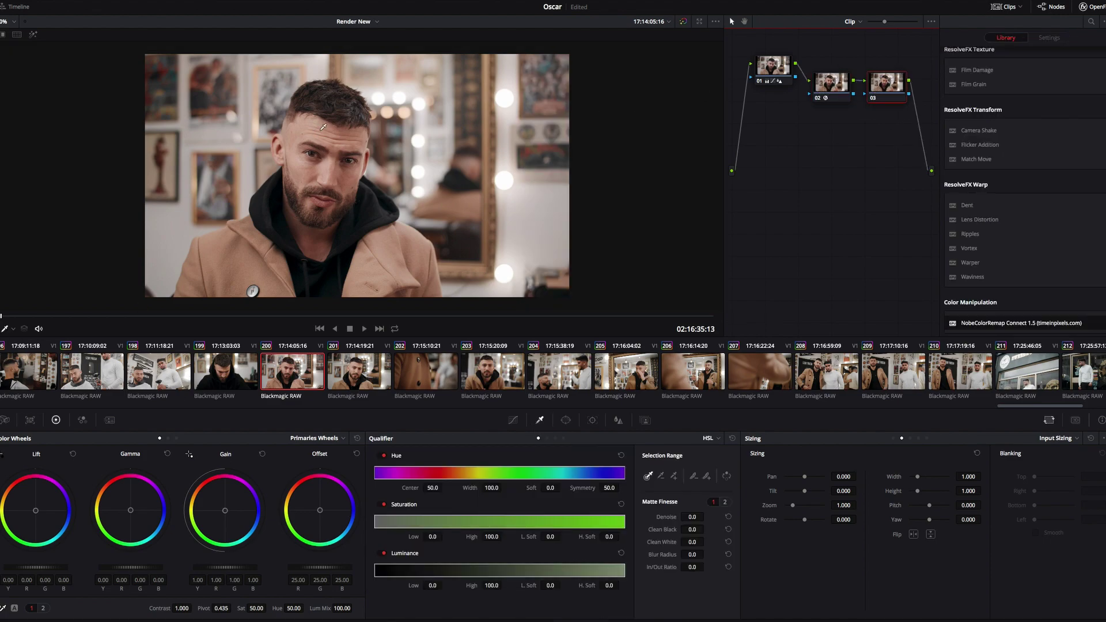
Qualify the face's skin tones with Highlight on and the viewer set to Full Screen.
mouse_move(323, 126)
mouse_down()
mouse_move(297, 119)
mouse_move(297, 173)
mouse_up()
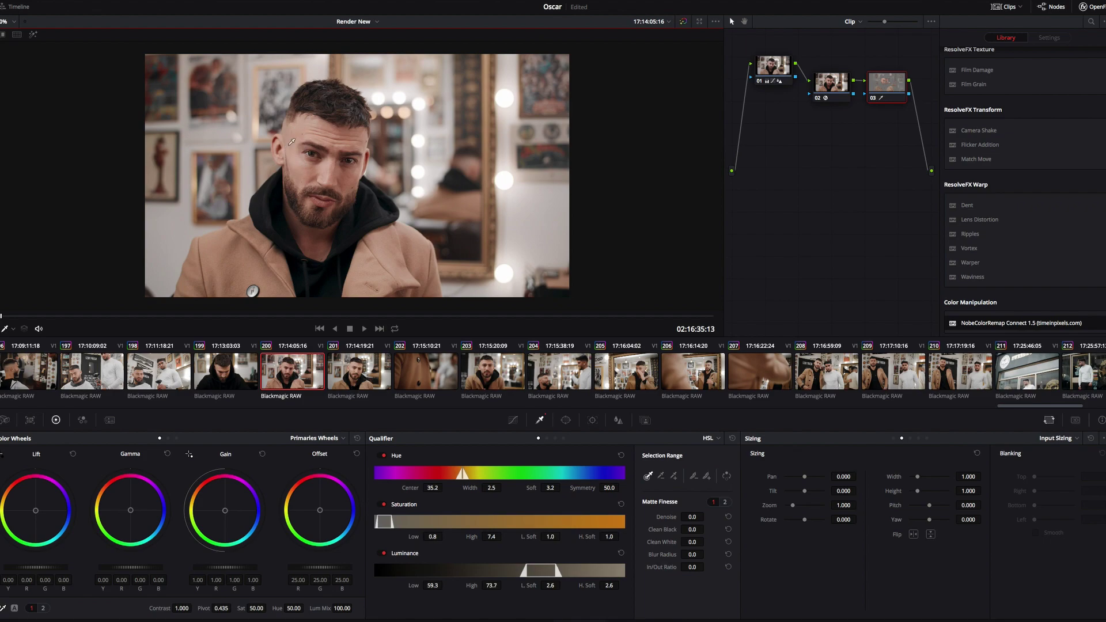
click(33, 35)
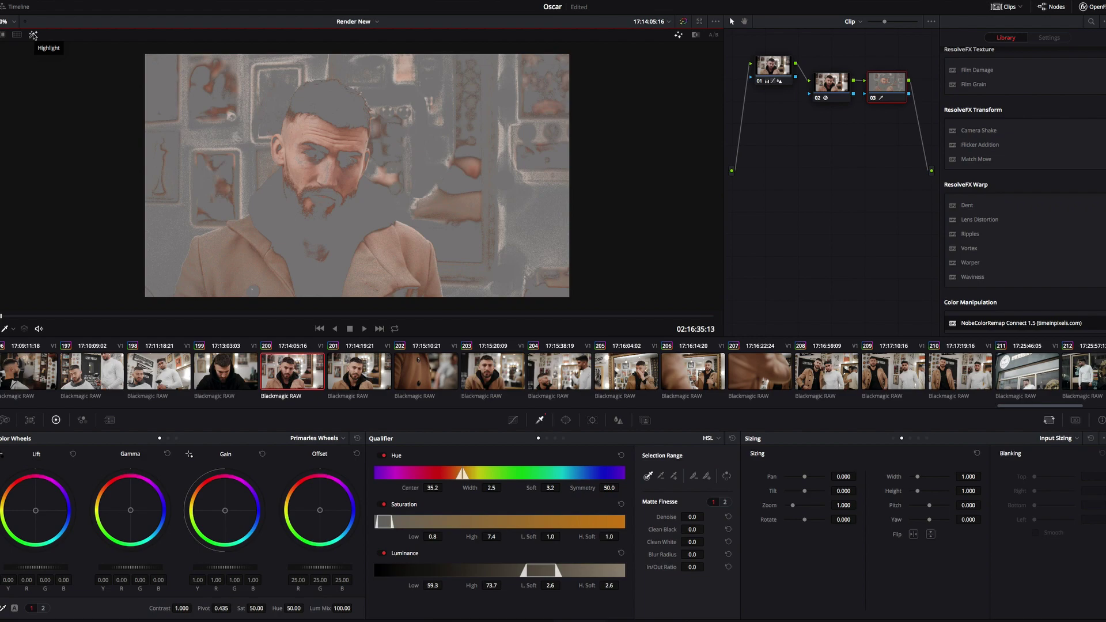
click(352, 0)
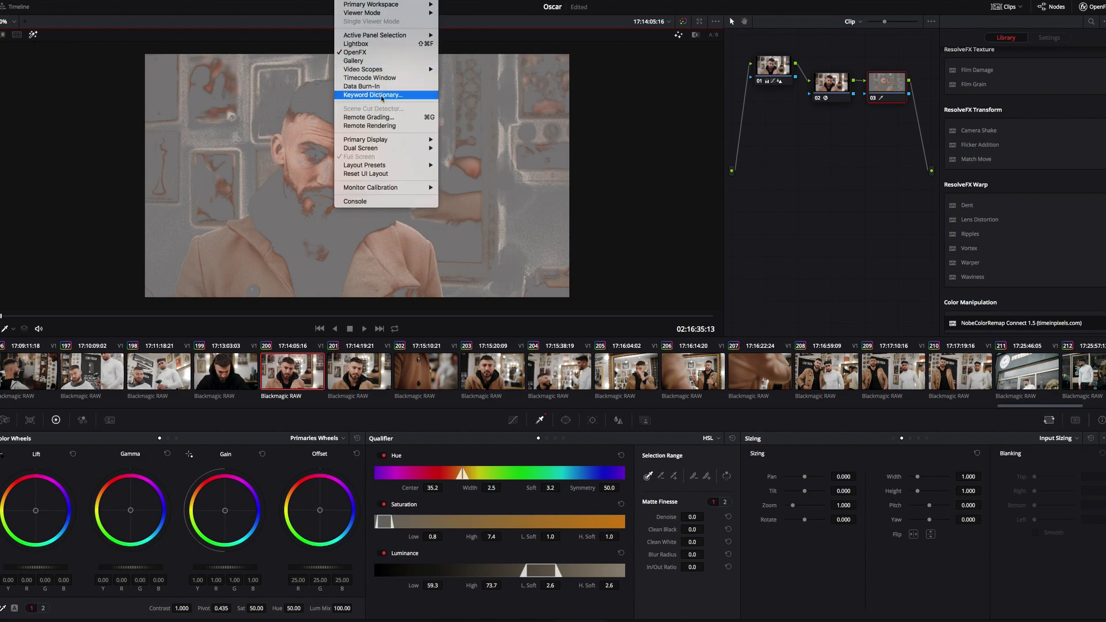
click(454, 148)
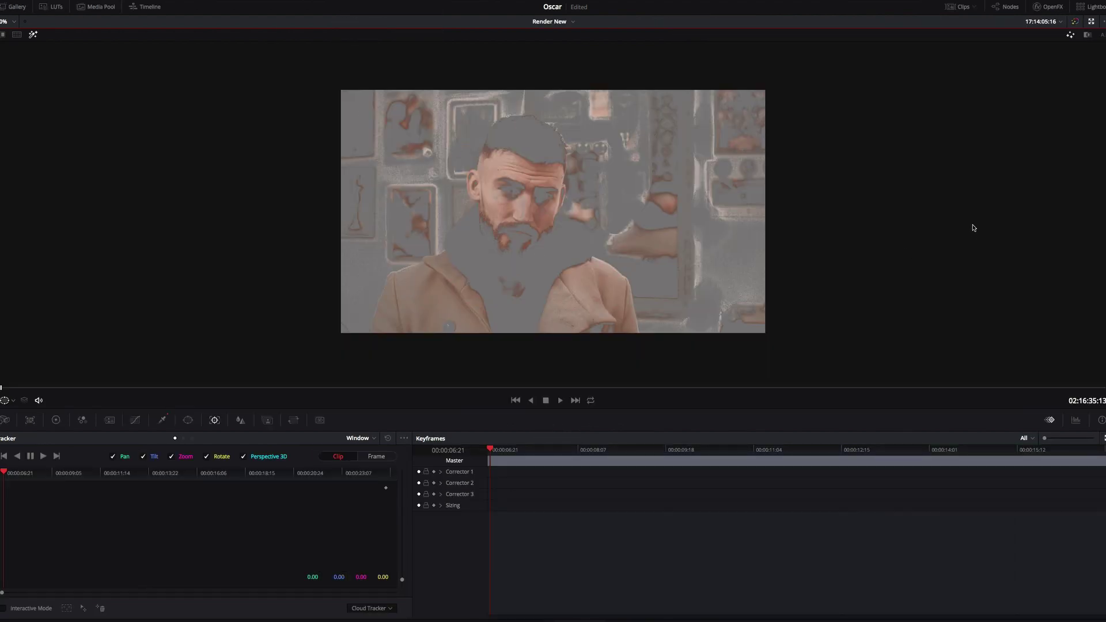
Check skin tones on an enlarged vectorscope at 2x zoom with the skin tone indicator, then close it.
click(358, 0)
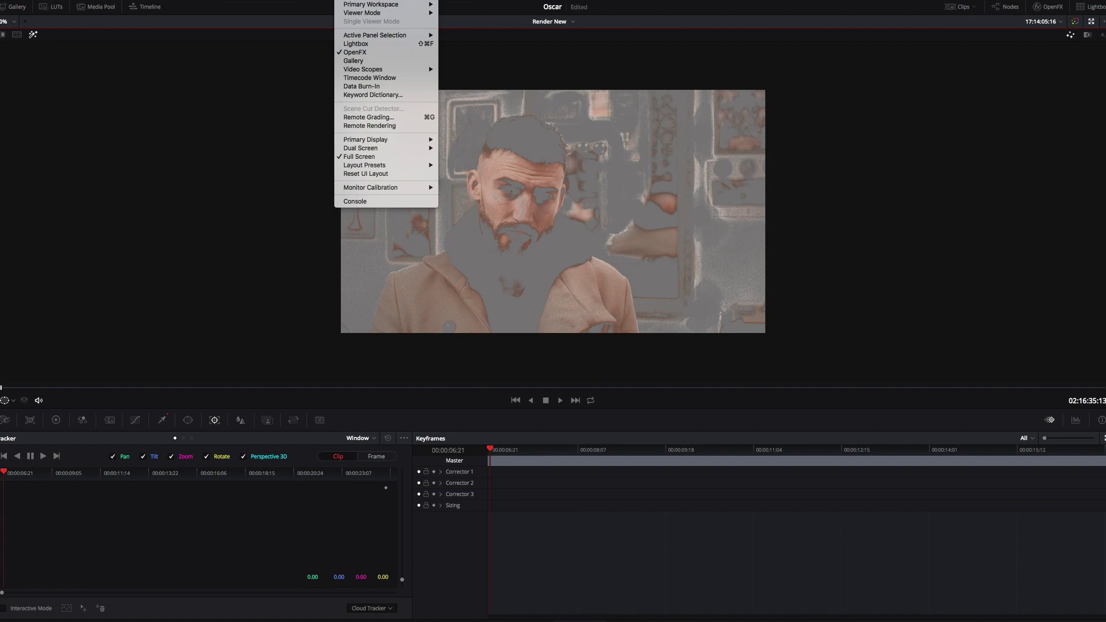
mouse_move(357, 71)
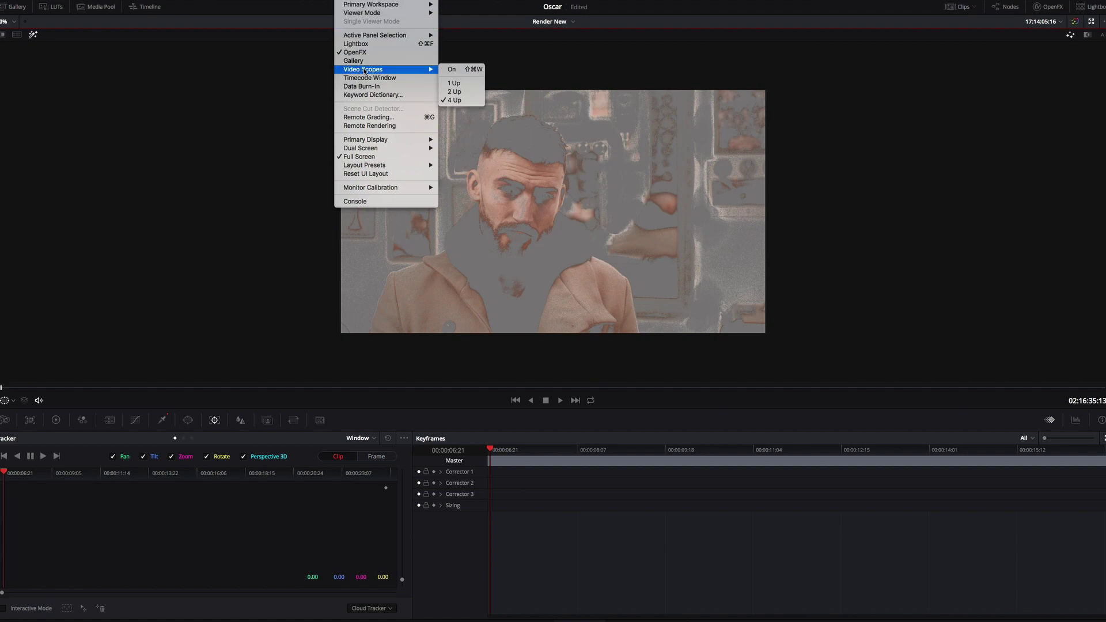
click(451, 72)
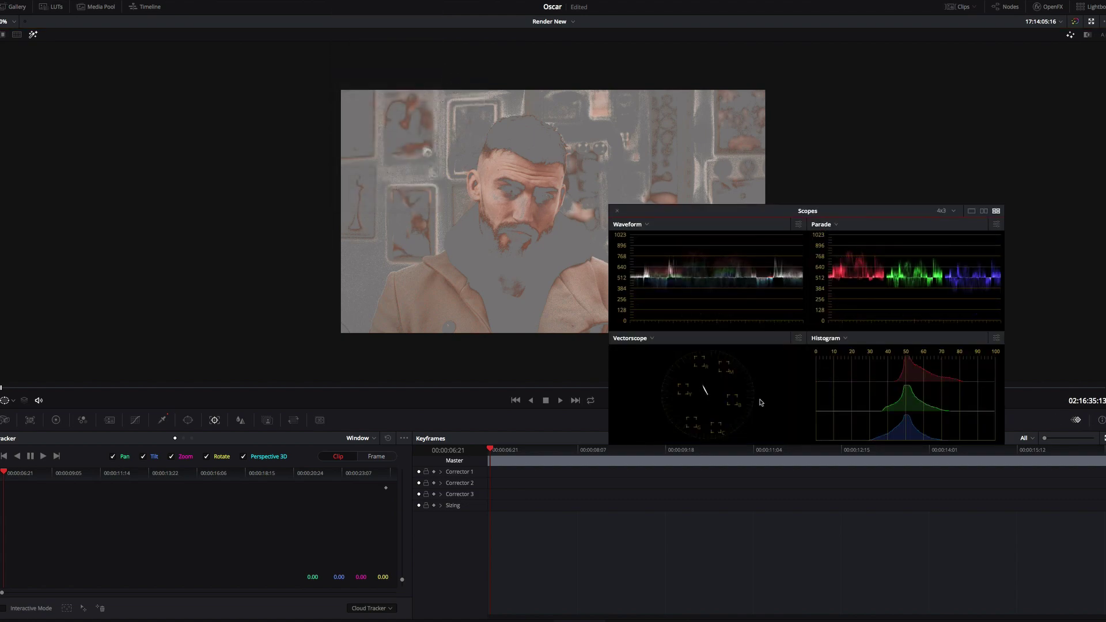
drag(872, 214, 576, 87)
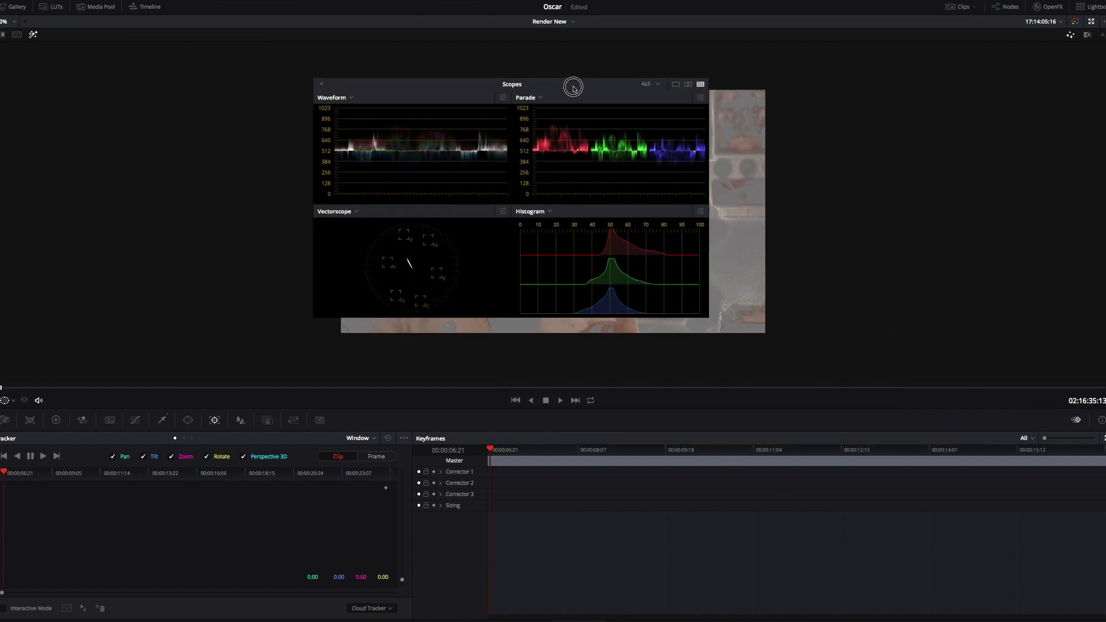
drag(724, 329, 998, 615)
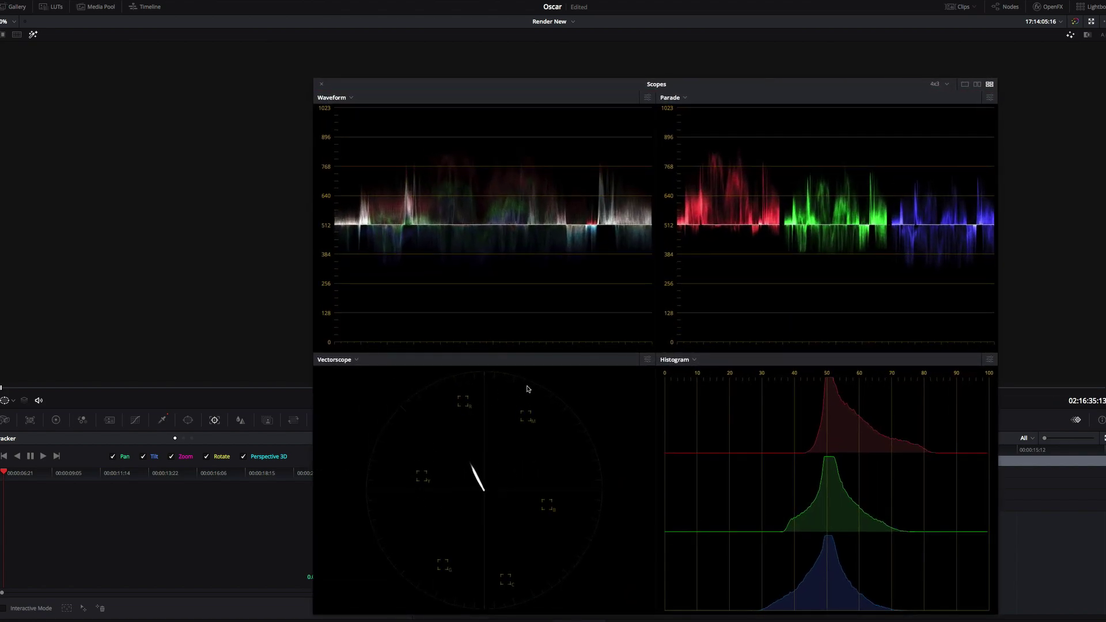
click(648, 360)
click(572, 553)
click(572, 565)
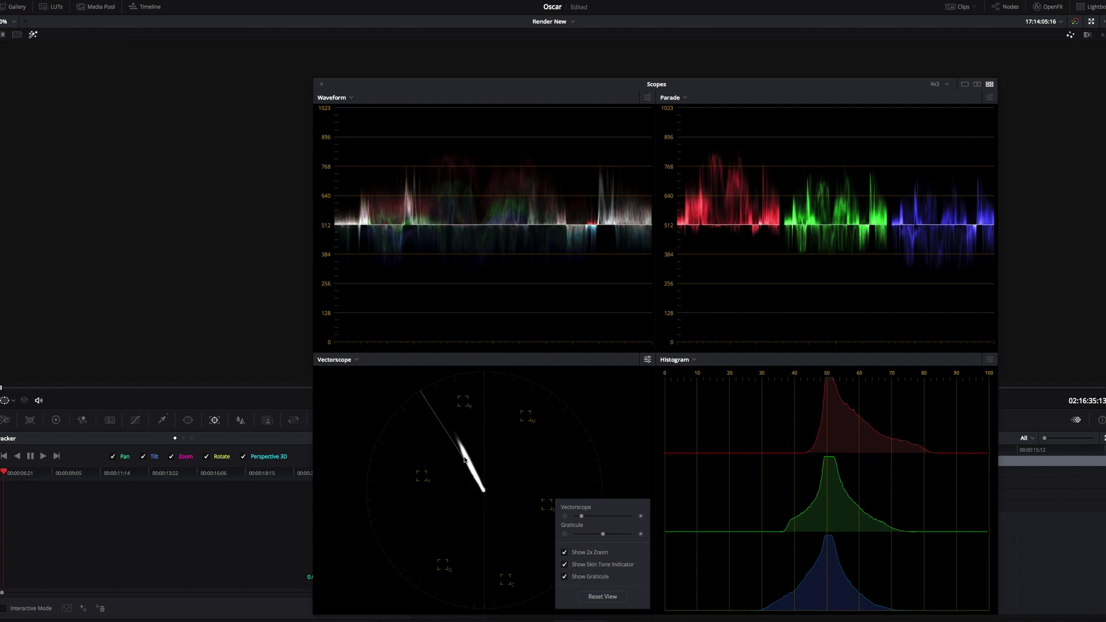
click(321, 84)
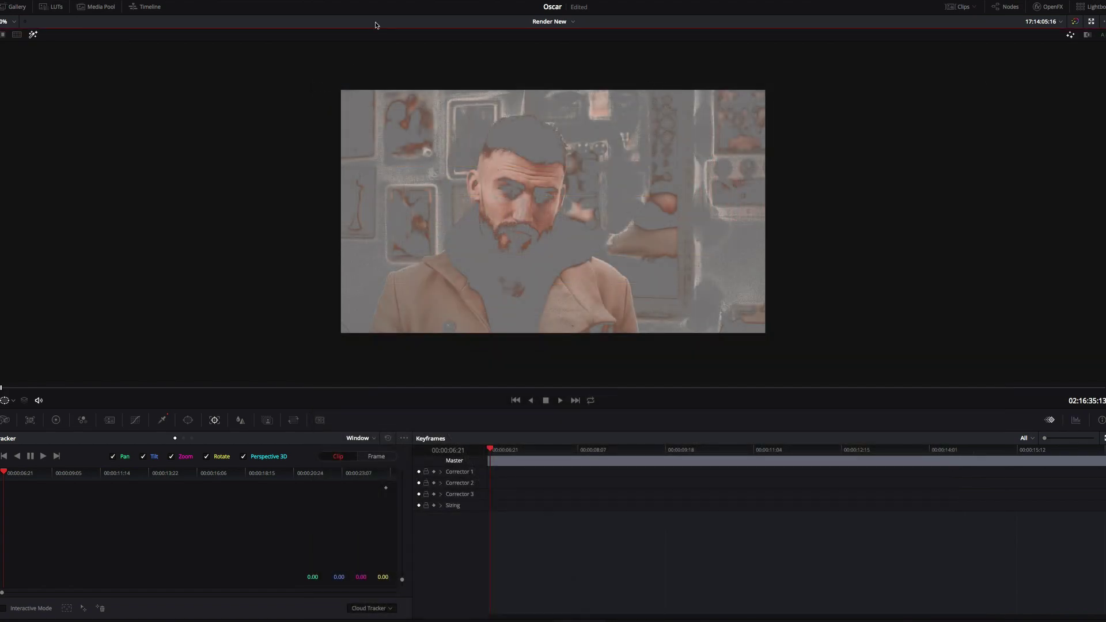
click(346, 1)
Add serial node 03 below node 02 and apply the Beauty effect from the OpenFX Library.
mouse_move(424, 151)
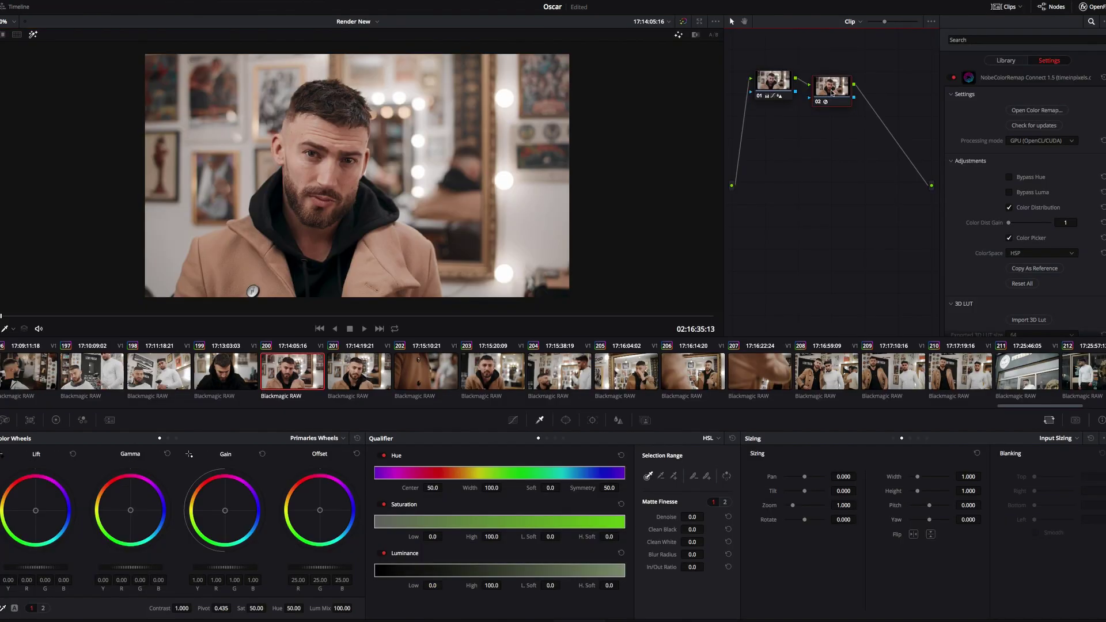
key(alt+s)
drag(887, 92, 794, 162)
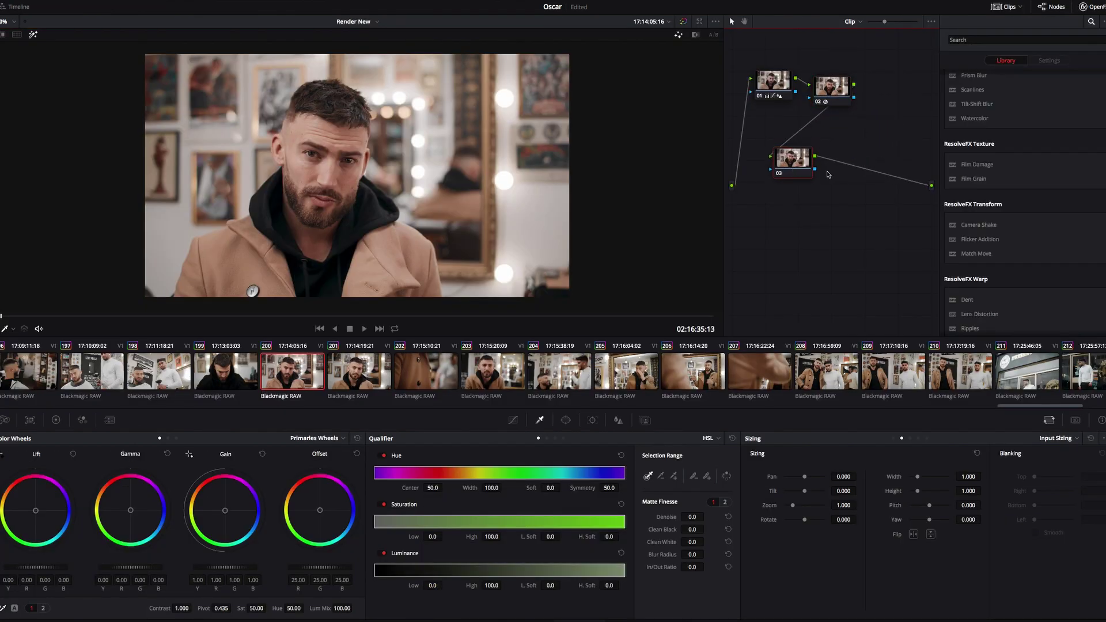
click(984, 40)
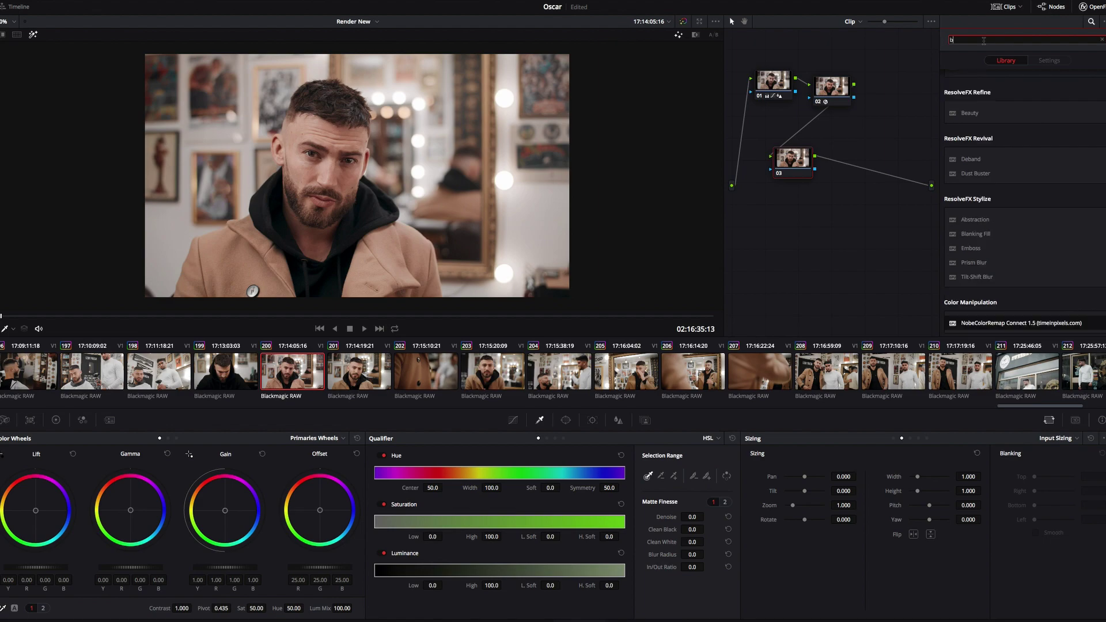
text(e)
drag(969, 99, 791, 163)
Set Beauty Smoothing Threshold to 0.102 and Diffuse Lighting to 0.143, comparing with the effect off.
scroll(302, 154, up, 2)
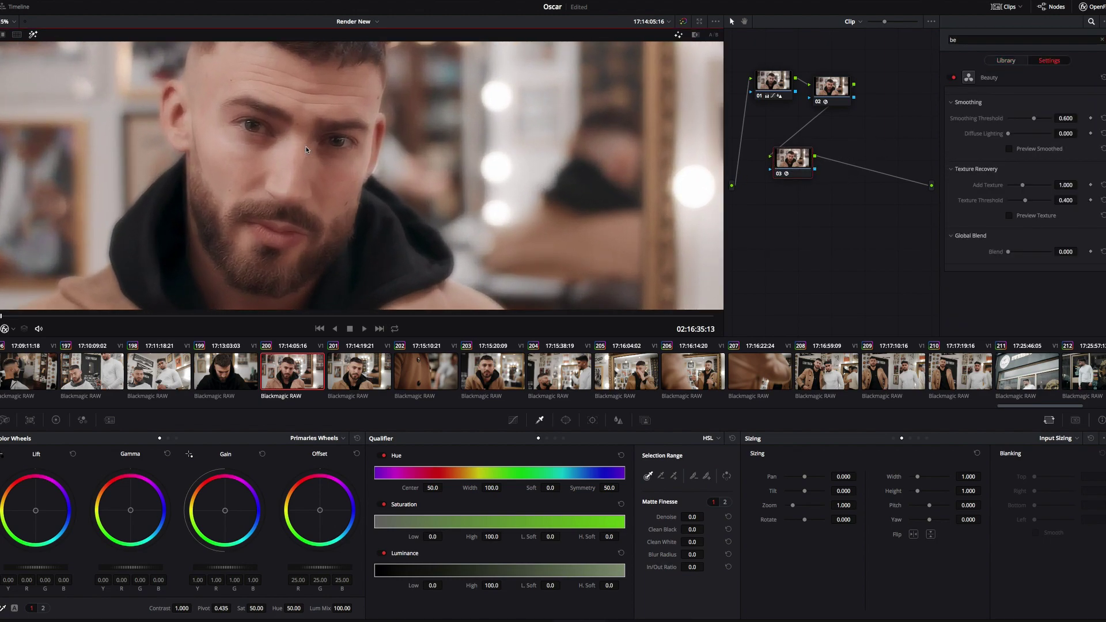
scroll(306, 149, up, 1)
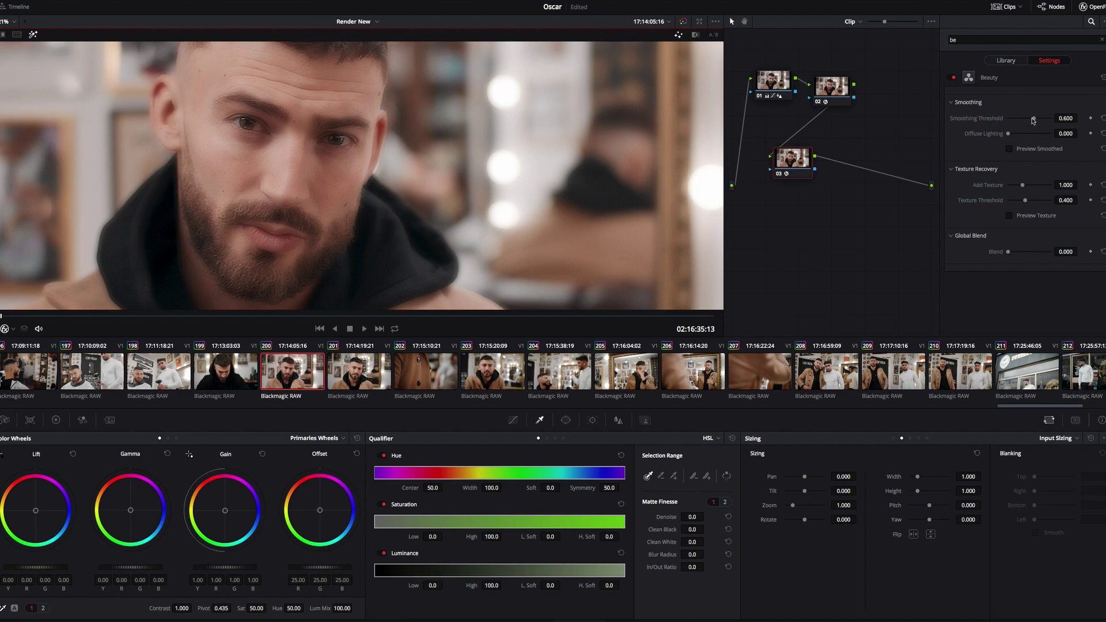
drag(1035, 119, 1013, 121)
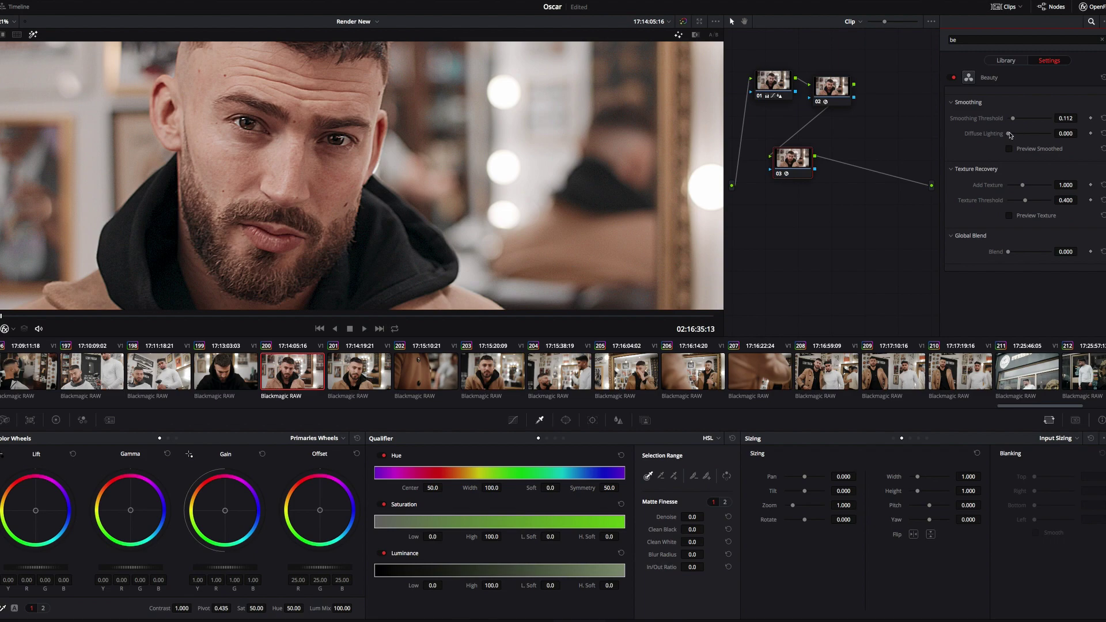
drag(1008, 135, 1055, 117)
click(952, 77)
click(951, 77)
scroll(365, 162, down, 5)
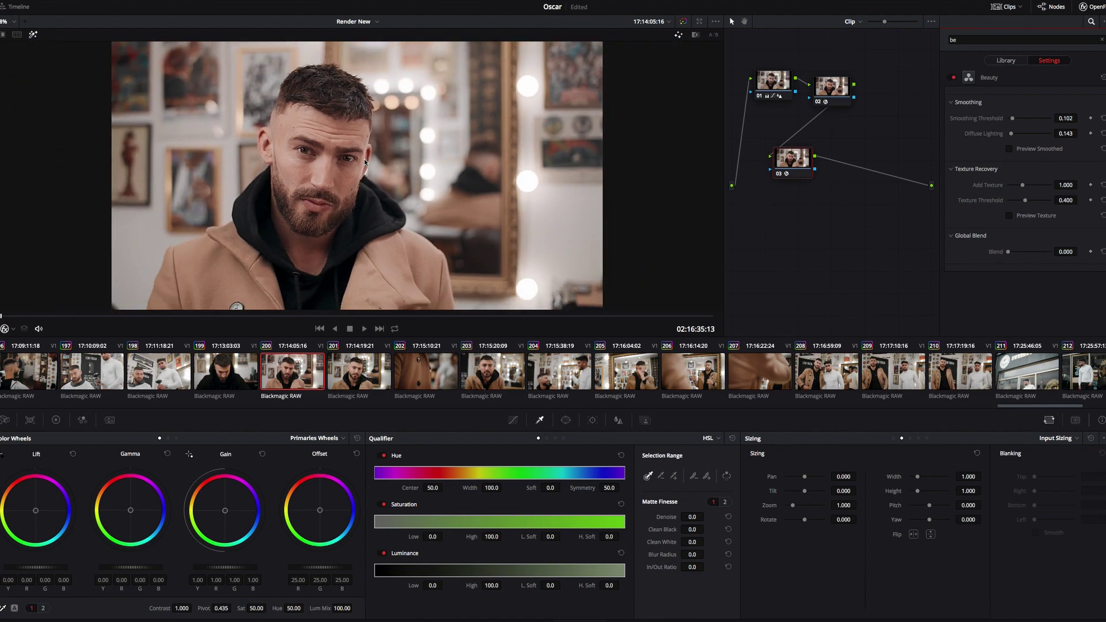
scroll(365, 162, up, 2)
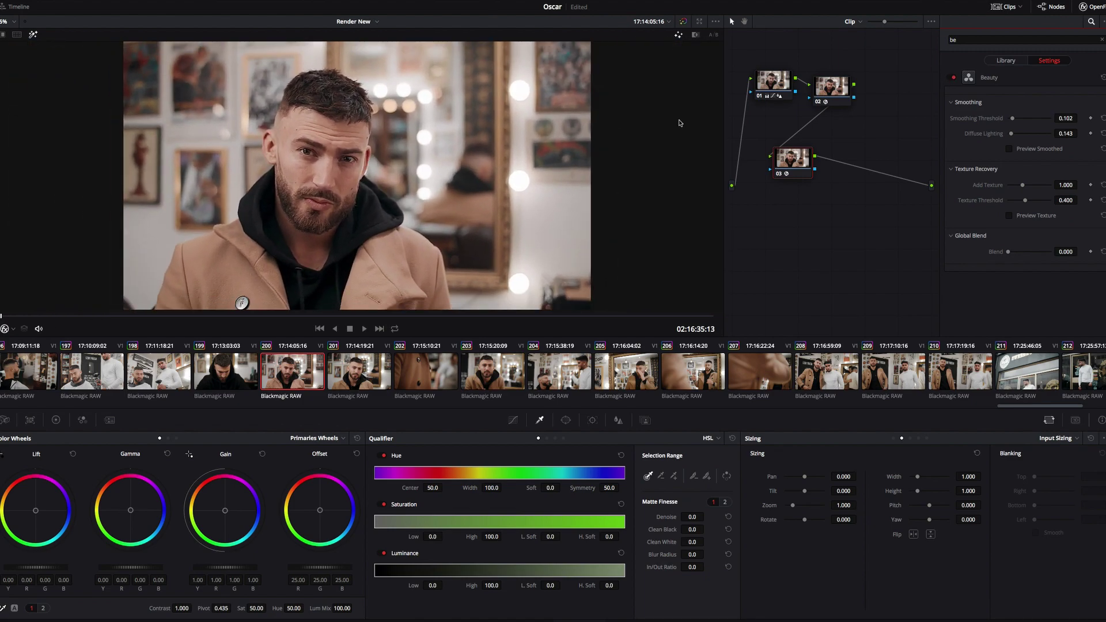
click(954, 79)
click(954, 78)
drag(789, 162, 850, 202)
Add serial node 04 with an inverted Circle window.
key(alt+s)
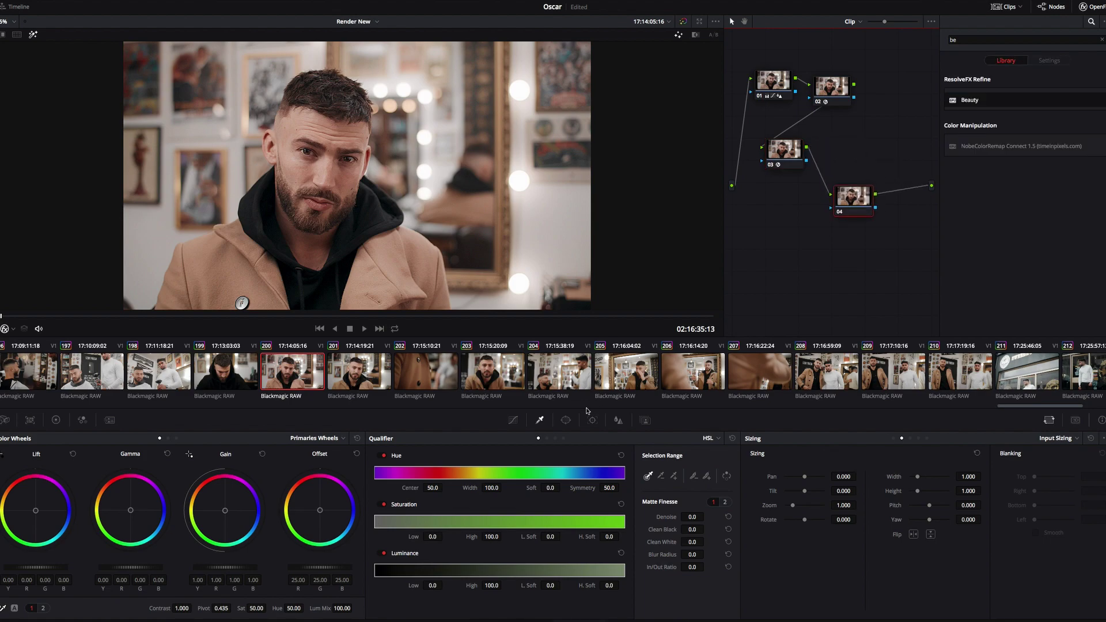
click(565, 420)
click(385, 505)
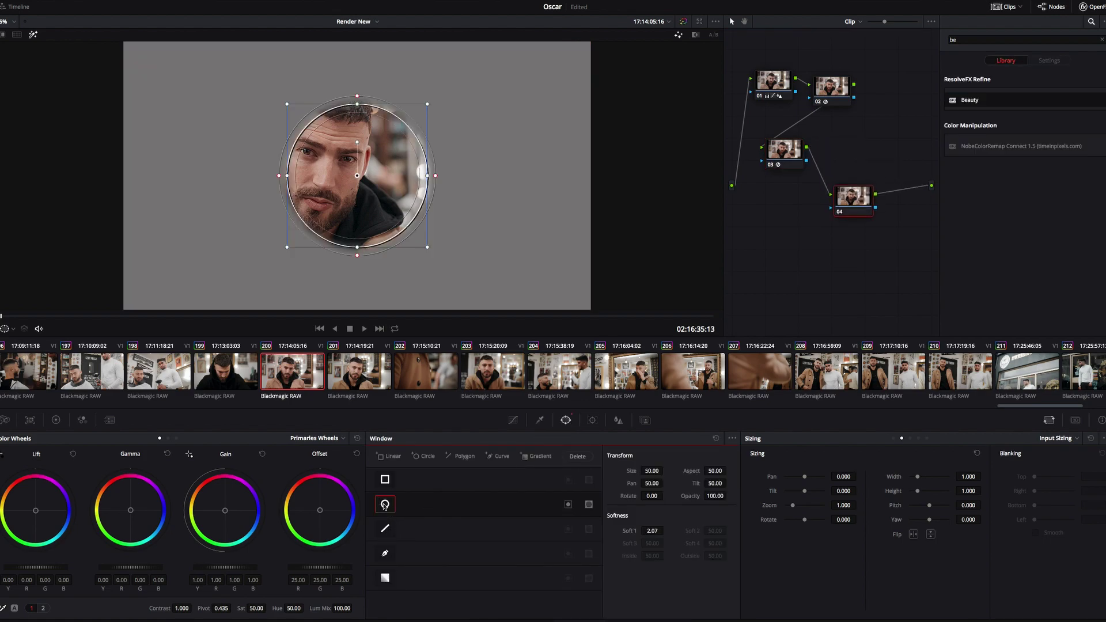
click(32, 36)
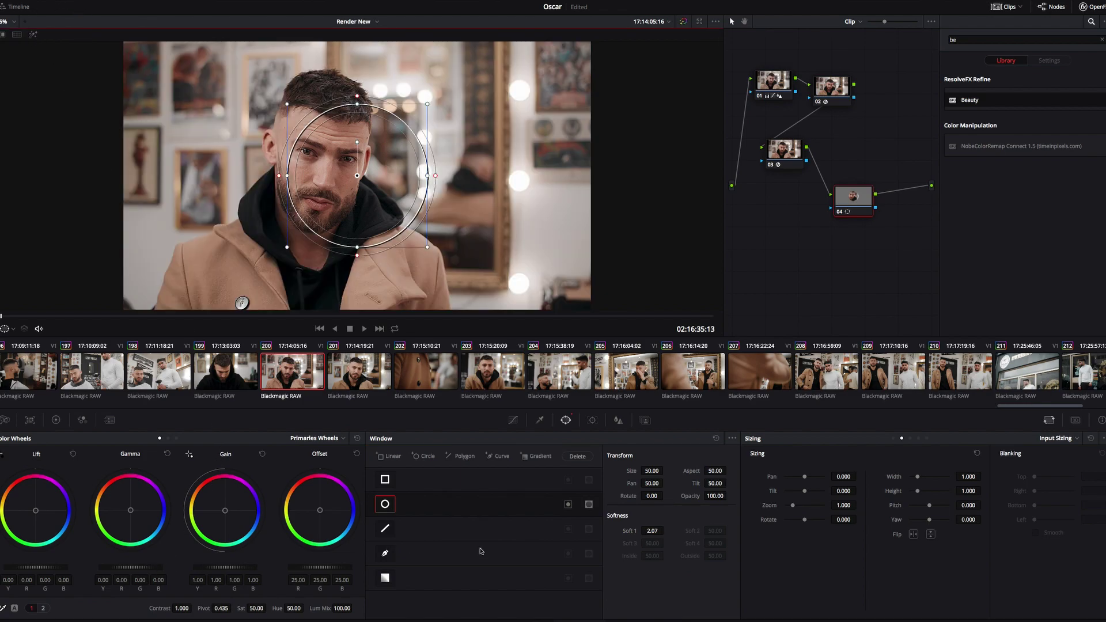
click(568, 504)
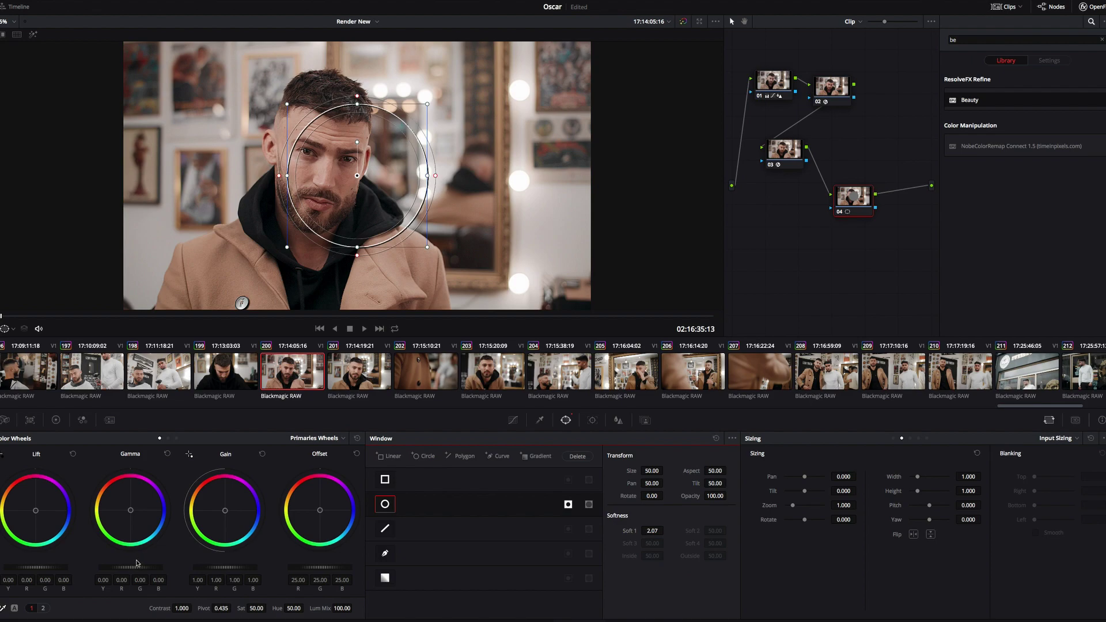
Soften the window to 18, stretch it into an ellipse over the face, lower Gamma to -0.04.
drag(137, 567, 86, 570)
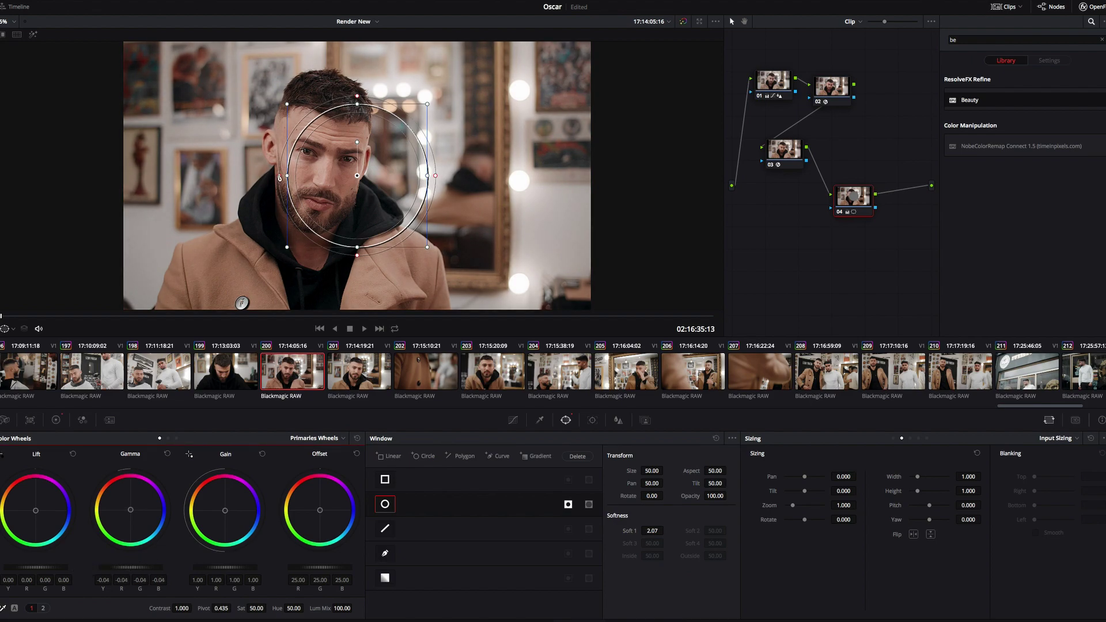
drag(279, 175, 217, 175)
drag(428, 175, 523, 175)
mouse_move(186, 183)
mouse_down()
mouse_move(175, 176)
mouse_move(188, 175)
mouse_up()
drag(360, 212, 322, 192)
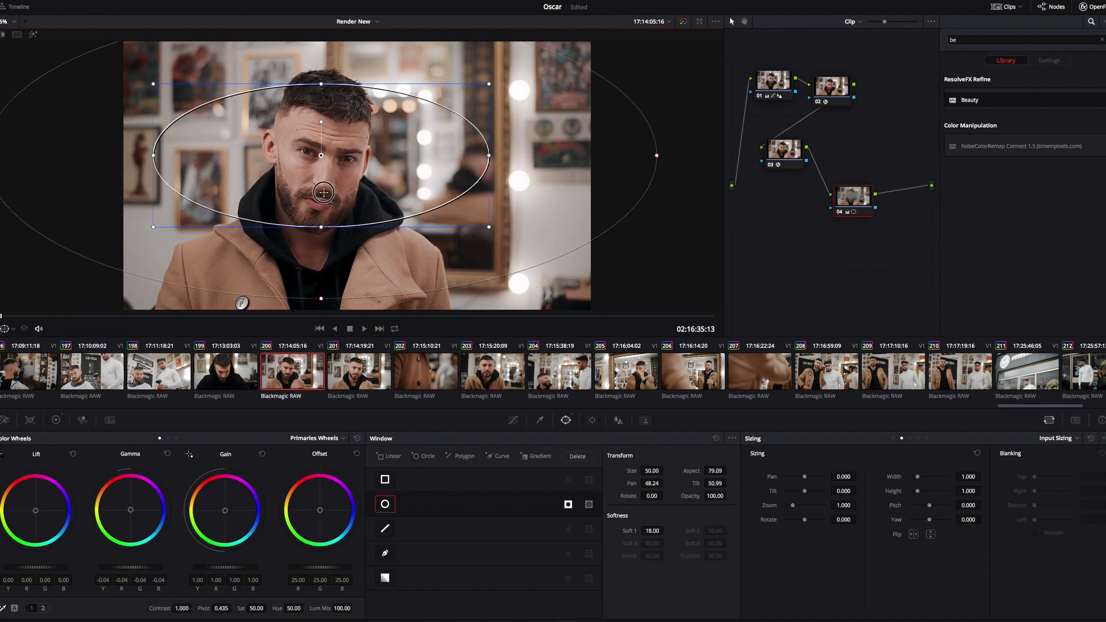
mouse_move(148, 571)
mouse_down()
mouse_move(68, 578)
mouse_move(154, 581)
mouse_up()
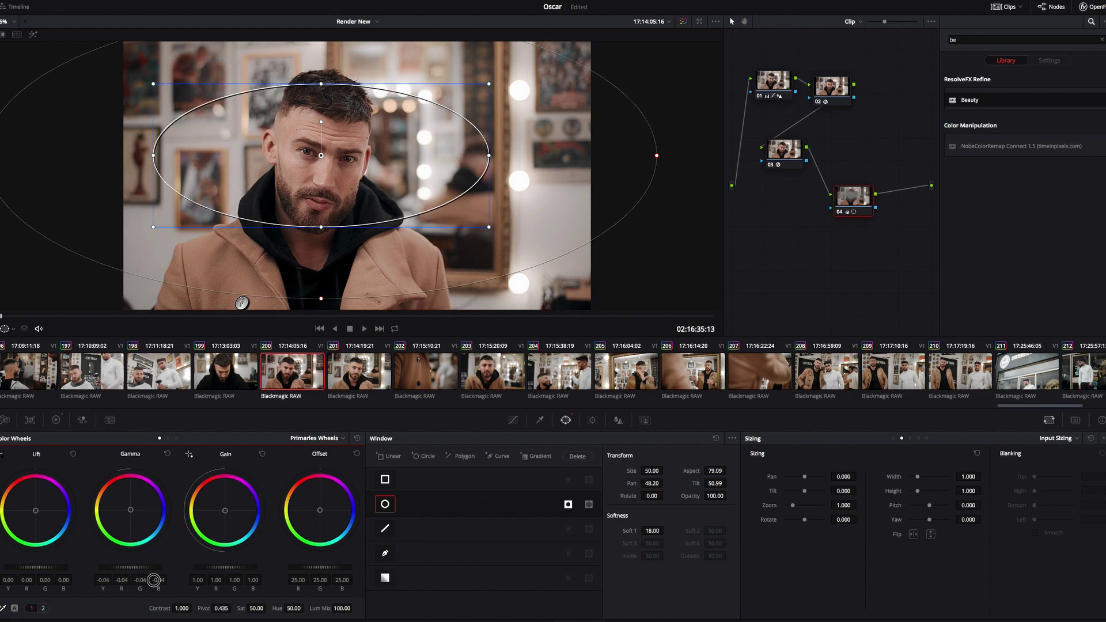
Bypass and re-enable node 04 to compare the vignette, then undo a node-graph change.
click(863, 200)
key(ctrl+d)
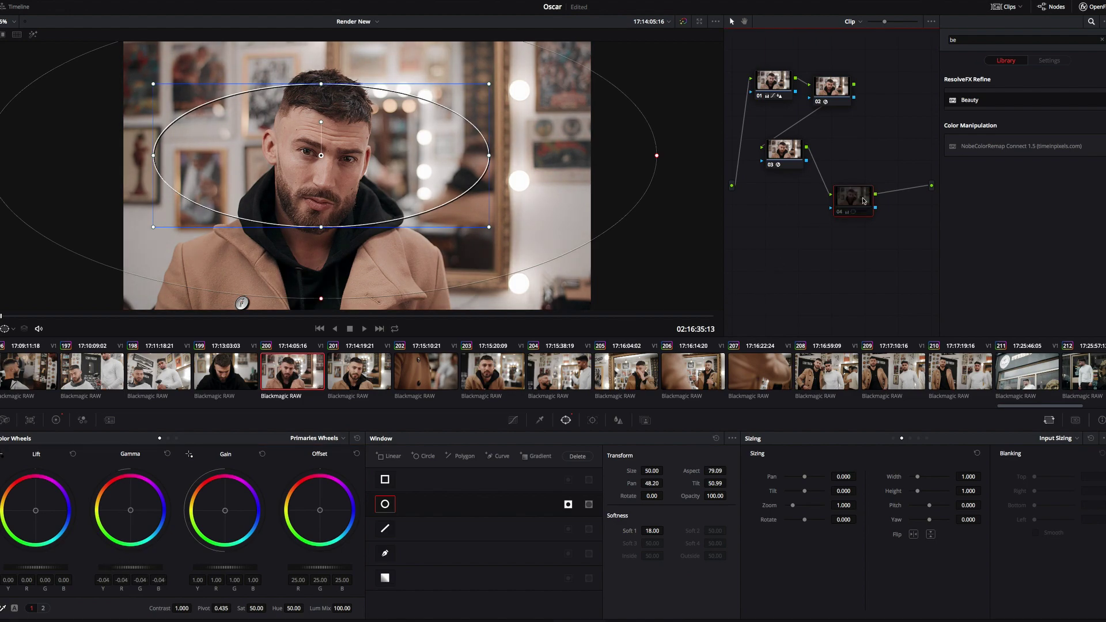
key(ctrl+d)
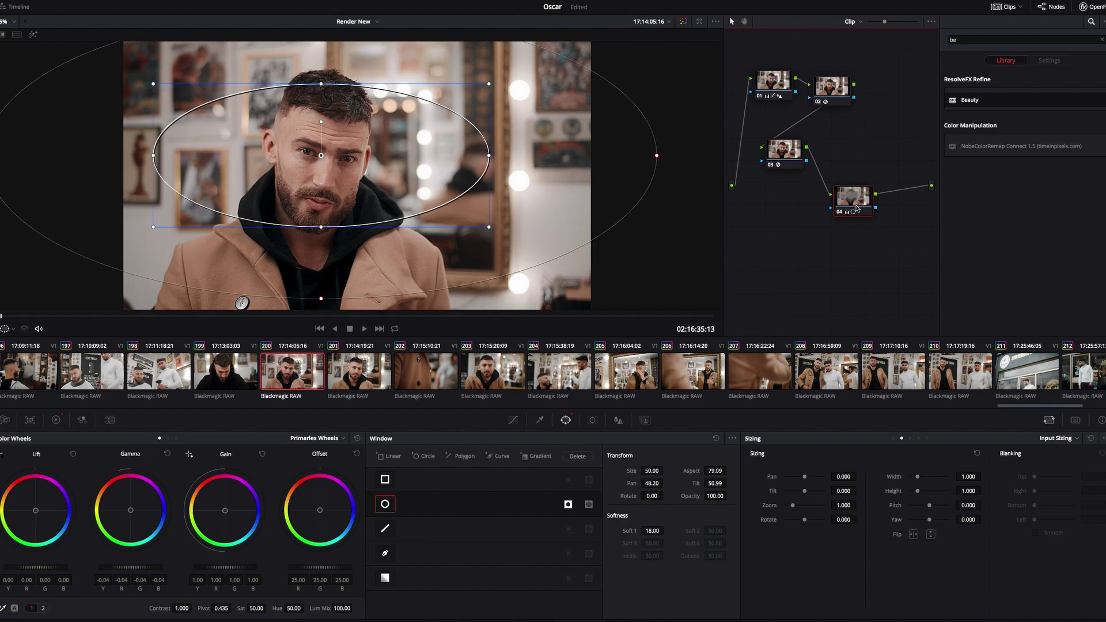
key(ctrl+z)
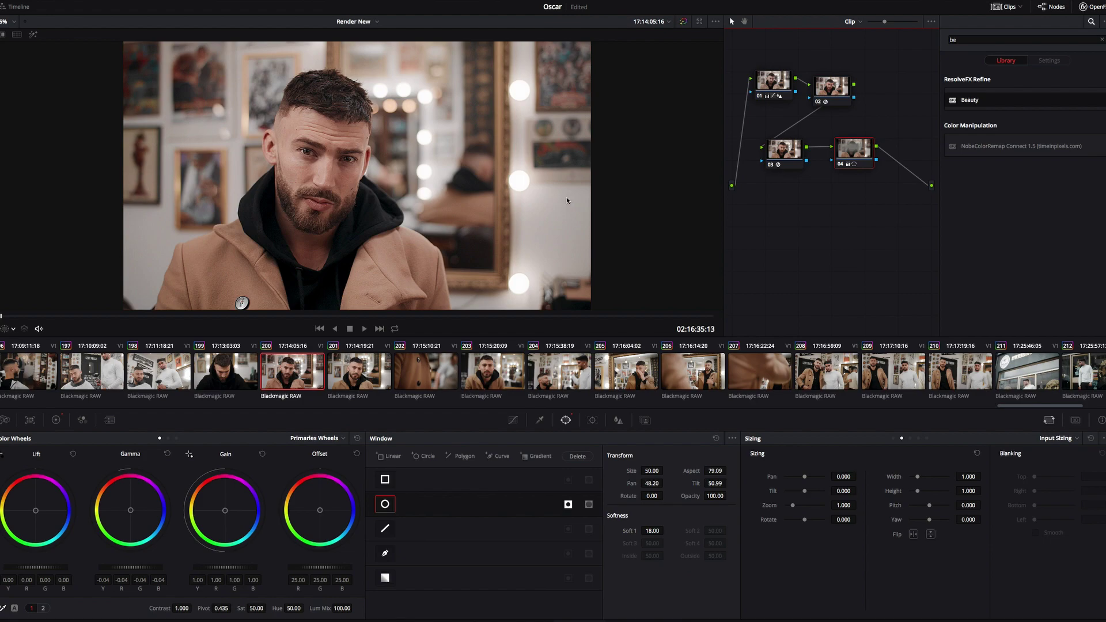
Open node 02's Nobe Color Remap editor and shift the hue of the sampled grey background.
click(841, 94)
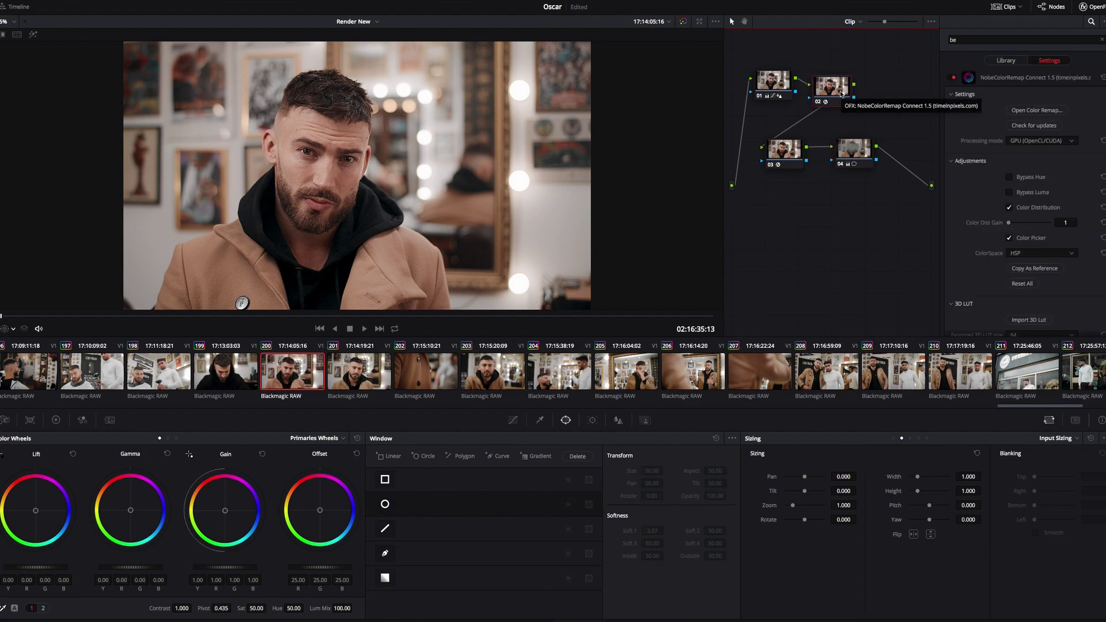
click(1052, 112)
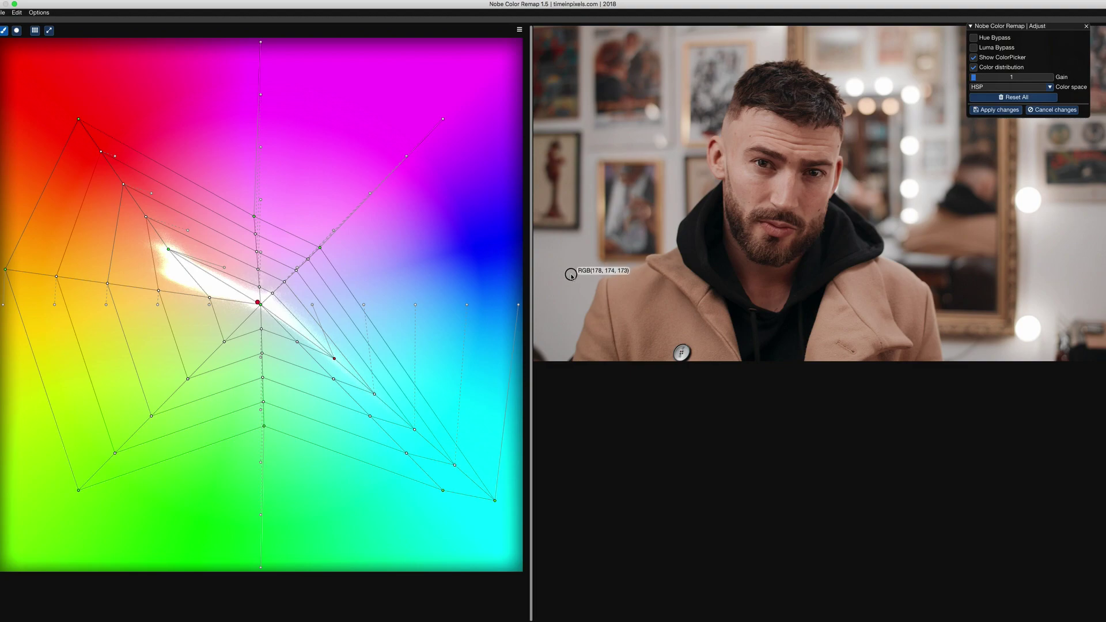
drag(571, 275, 574, 280)
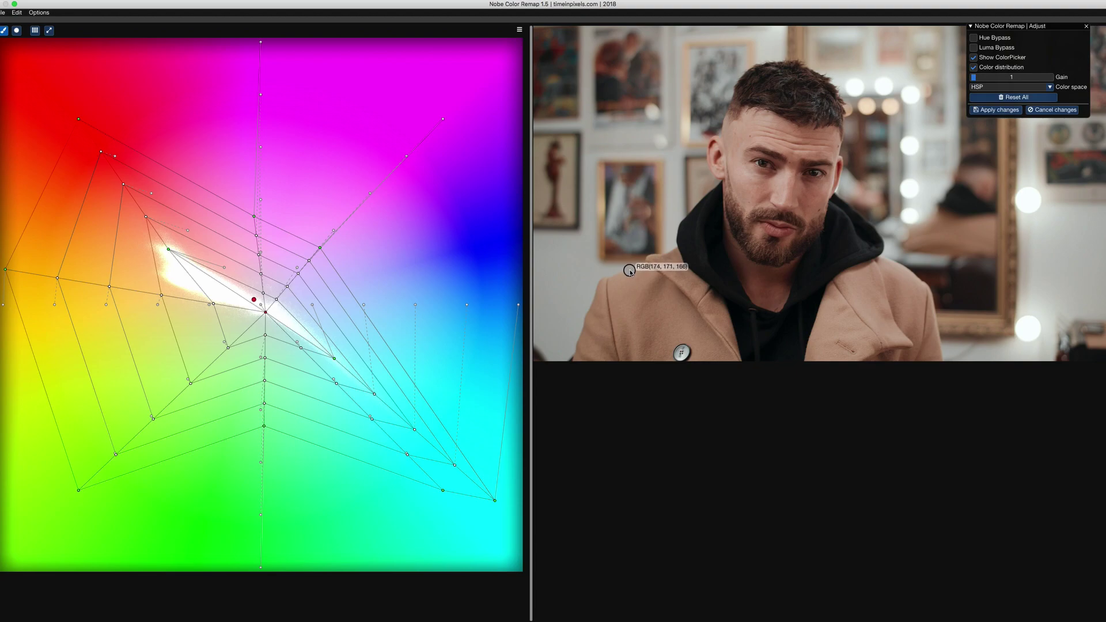
click(994, 110)
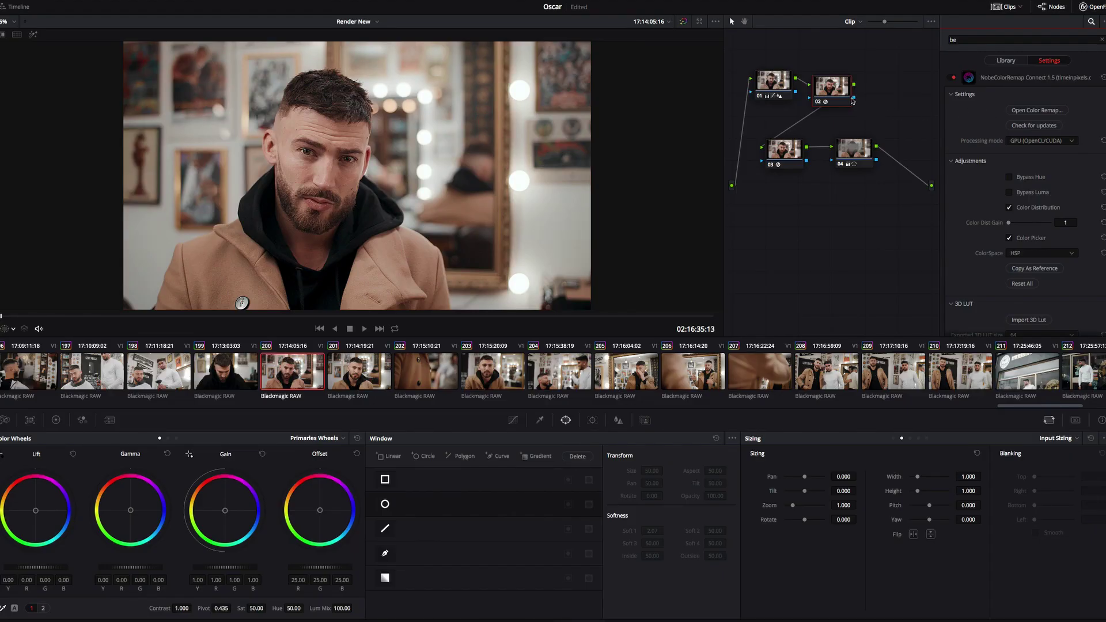